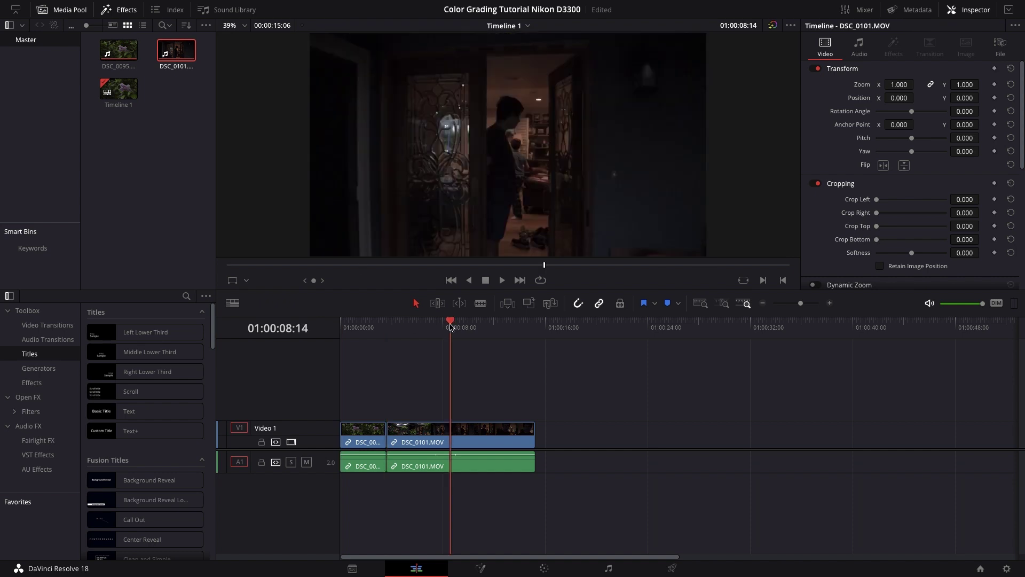
Switch to the Color page and add four serial nodes after node 01 on the flower clip
left_click(560, 572)
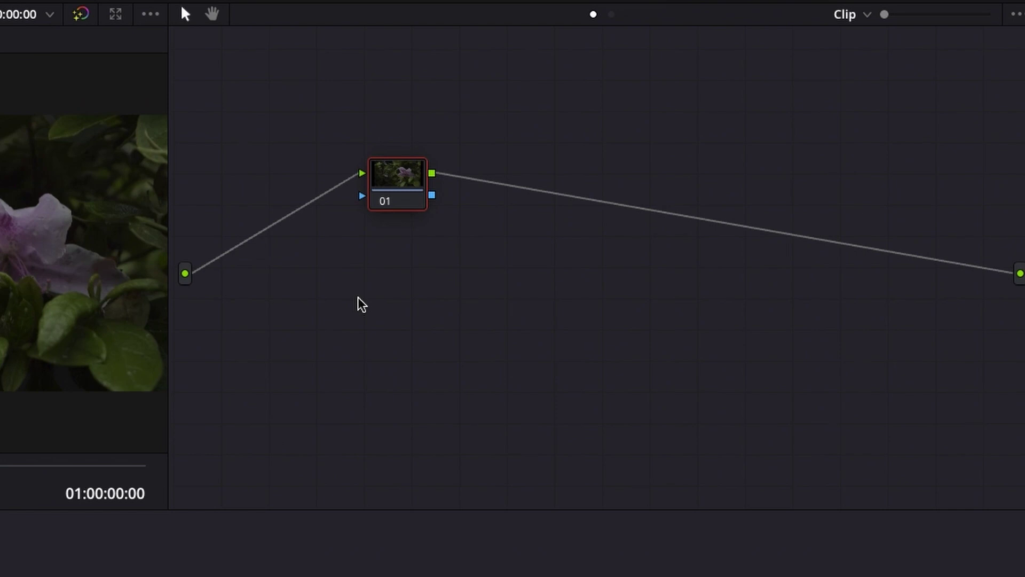
key("alt+s")
key("alt+s")
key("alt+s")
key("alt+s")
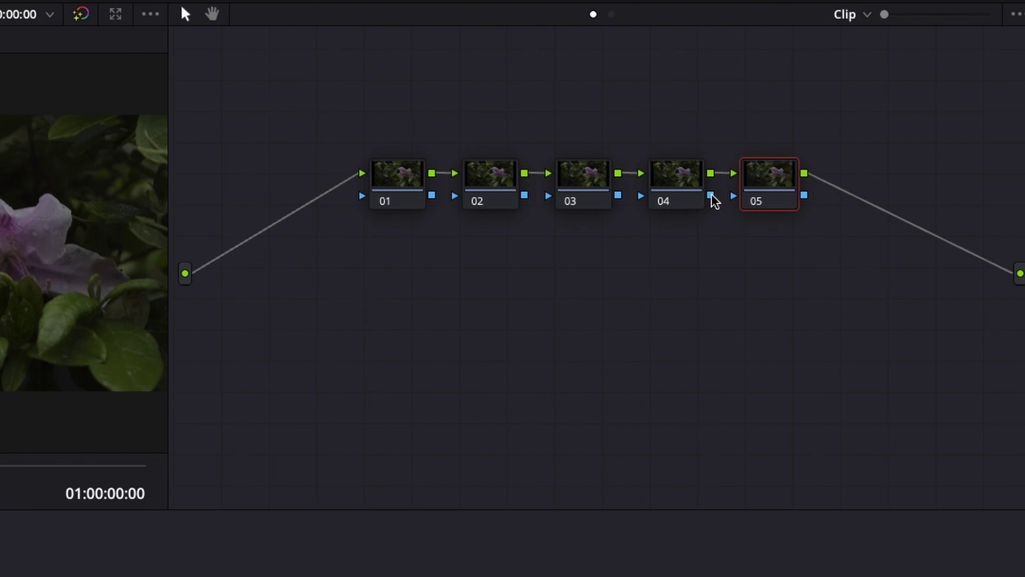
Combine nodes 03 and 04 into a compound node and place it midway between node 02 and the last node
left_click_drag(921, 313, 339, 138)
left_click(757, 262)
left_click_drag(677, 239, 558, 173)
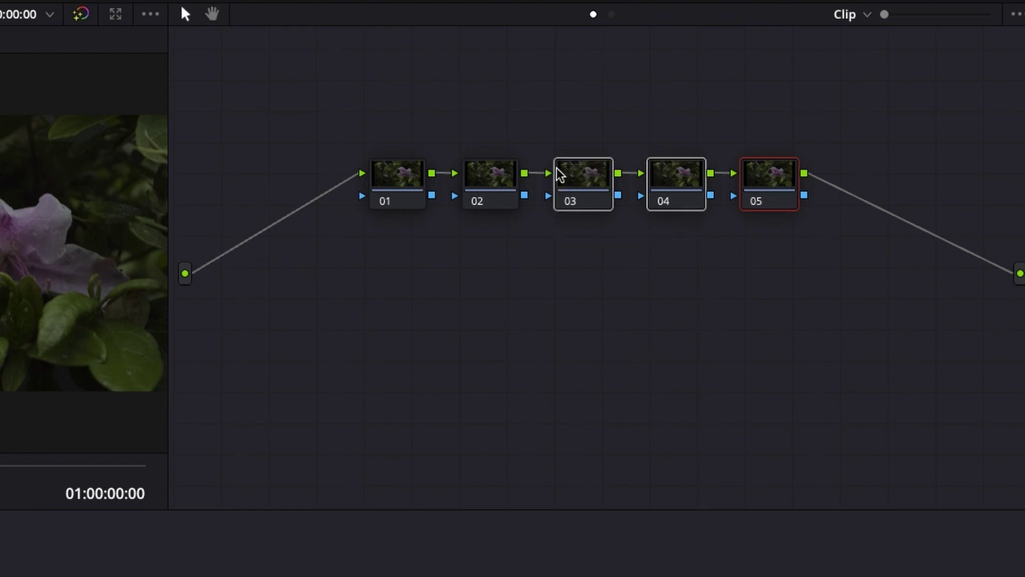
right_click(589, 184)
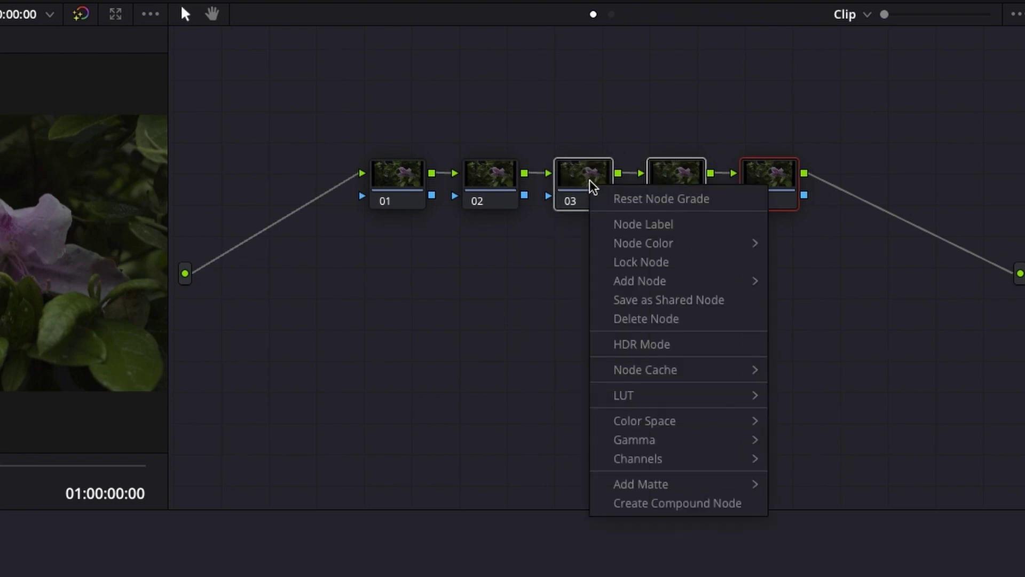
left_click(638, 499)
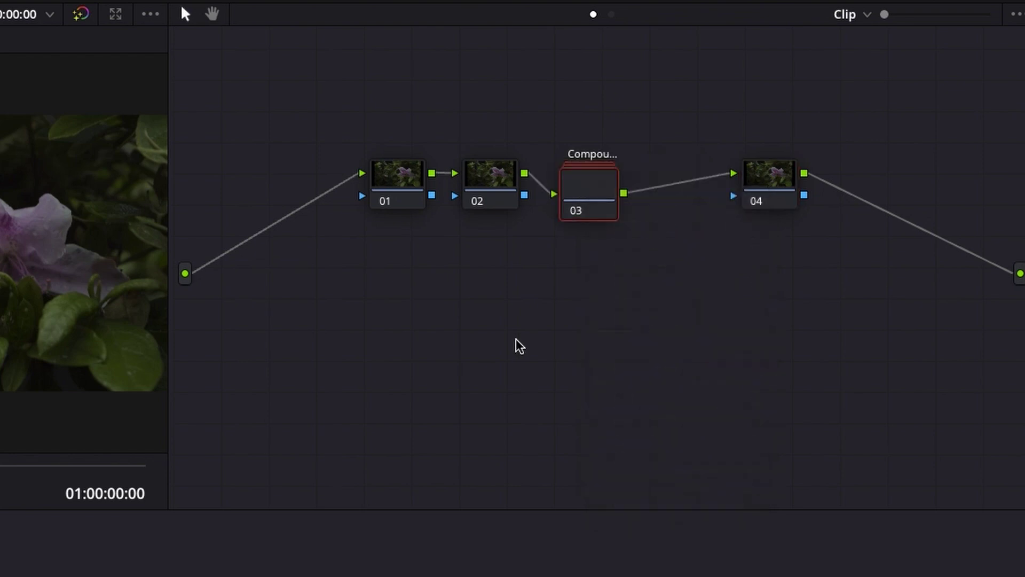
left_click_drag(593, 188, 635, 189)
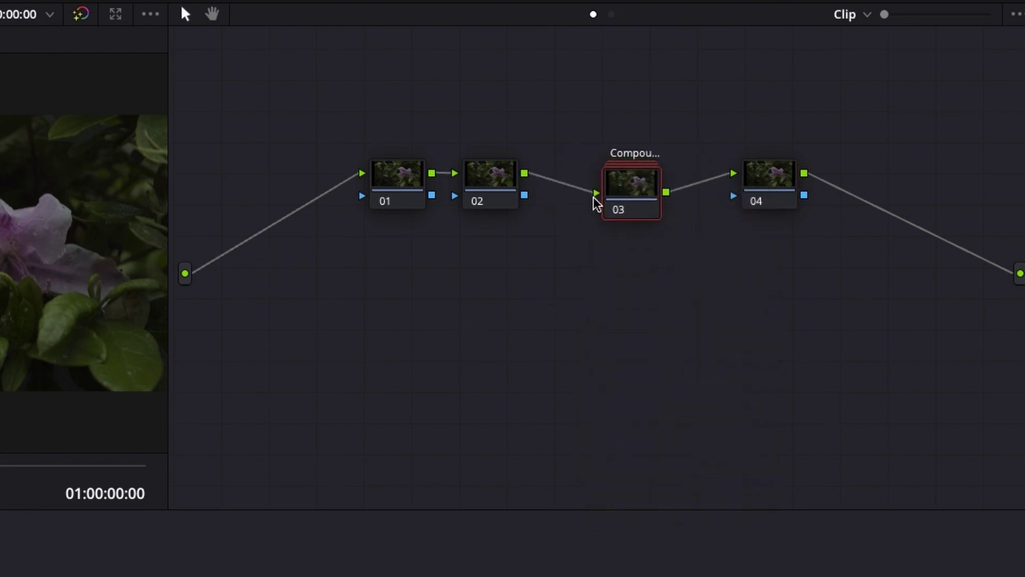
Label node 01 "Curves"
left_click(398, 170)
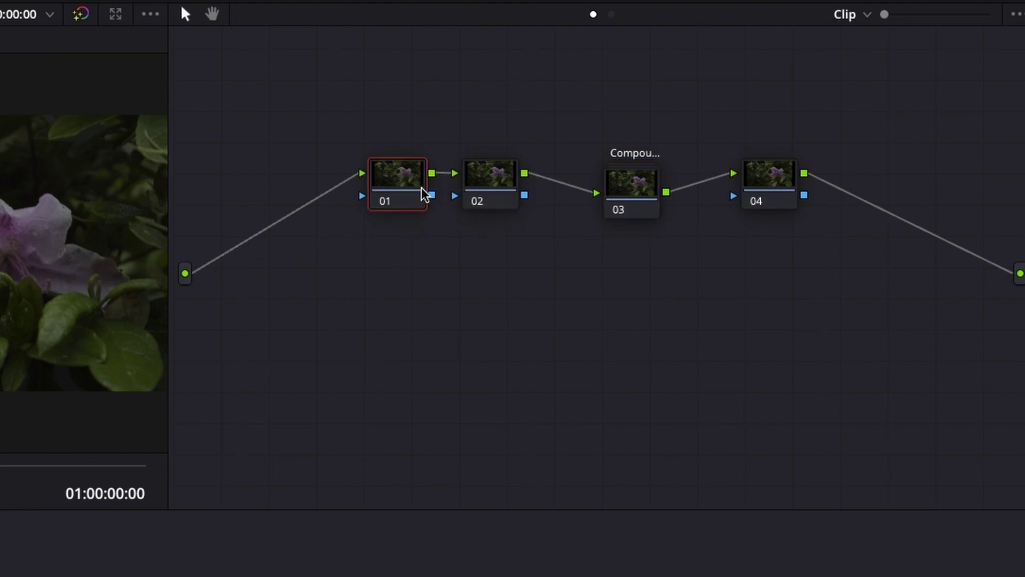
right_click(394, 182)
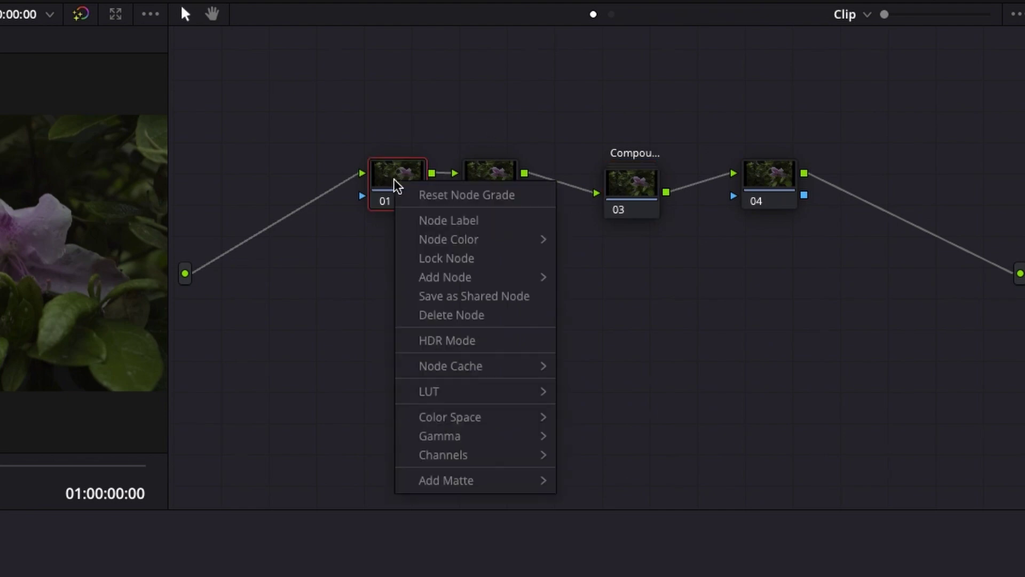
left_click(451, 224)
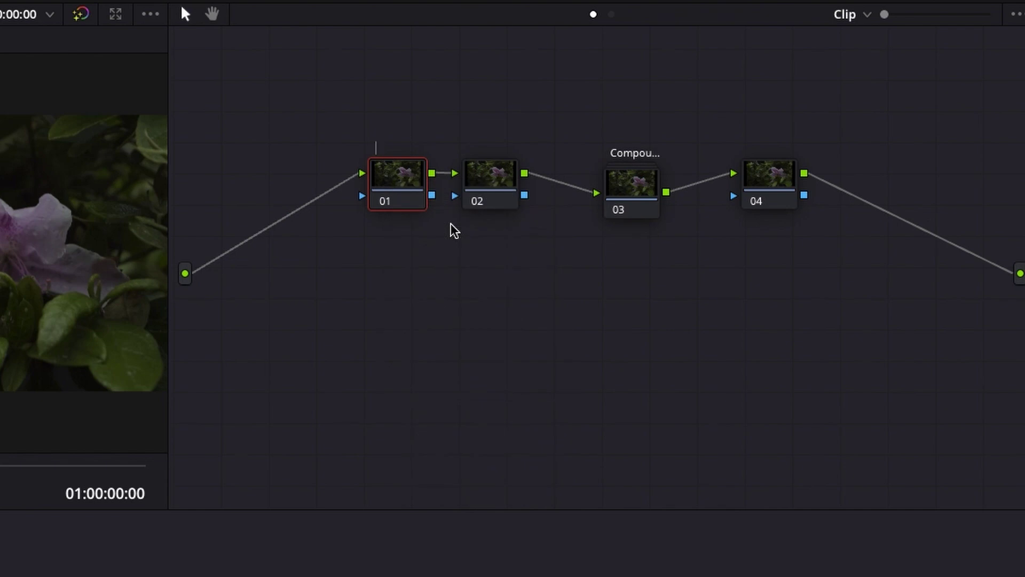
type("Curves")
Label node 02 "Wheels"
left_click(492, 179)
right_click(488, 170)
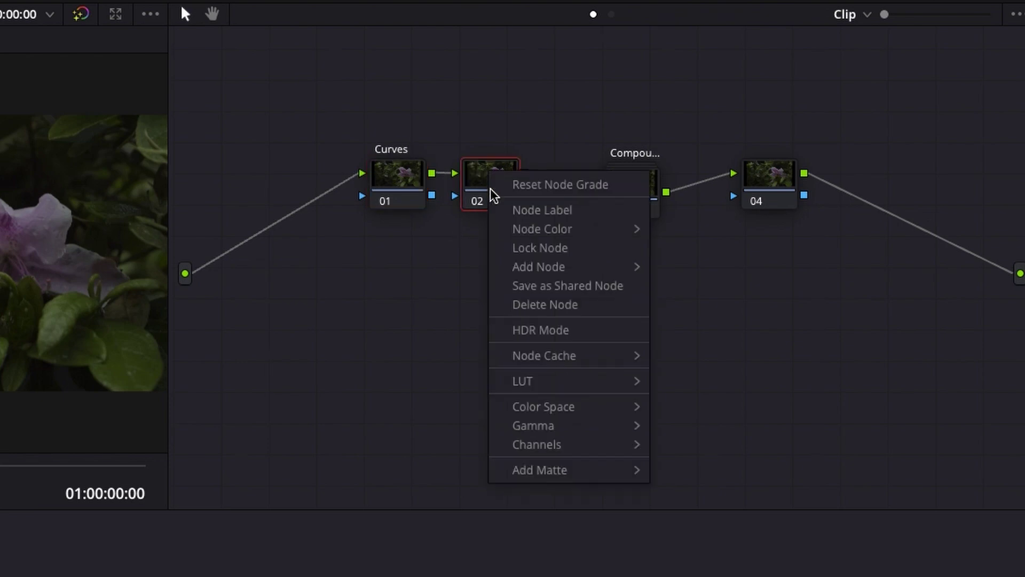
left_click(521, 211)
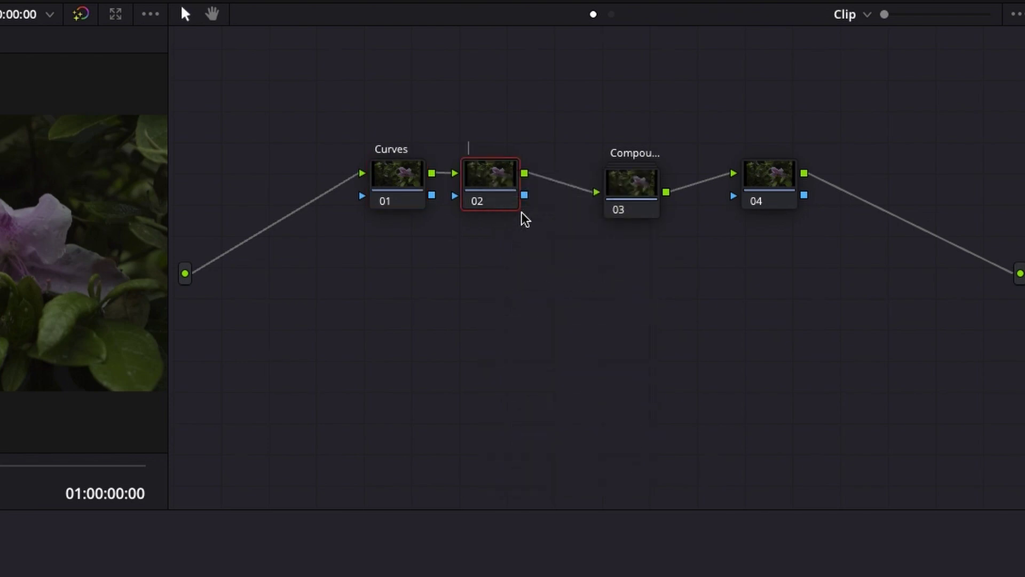
type("Tree")
key("BackSpace")
key("BackSpace")
key("BackSpace")
key("BackSpace")
type("Wheels")
Rename the compound node "Halation"
left_click(634, 190)
right_click(633, 188)
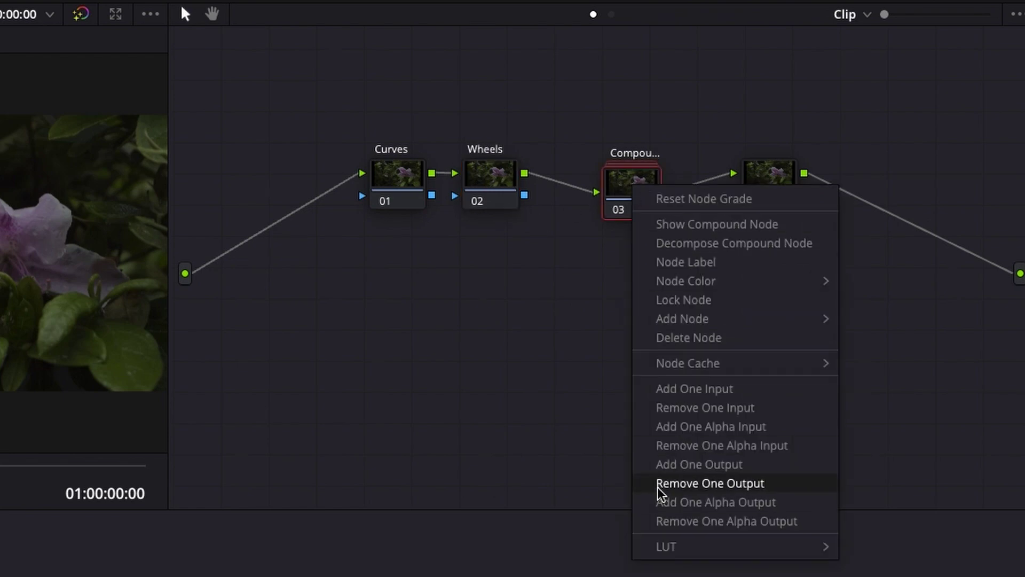
left_click(685, 264)
key("BackSpace")
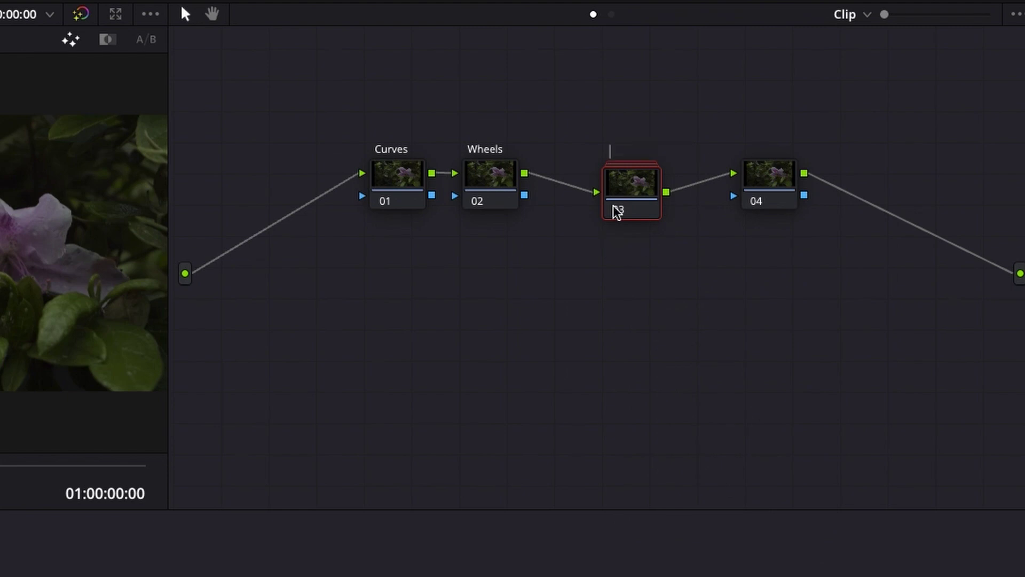
type("Halation")
Label the last node, 04, "Glow"
right_click(763, 178)
left_click(755, 166)
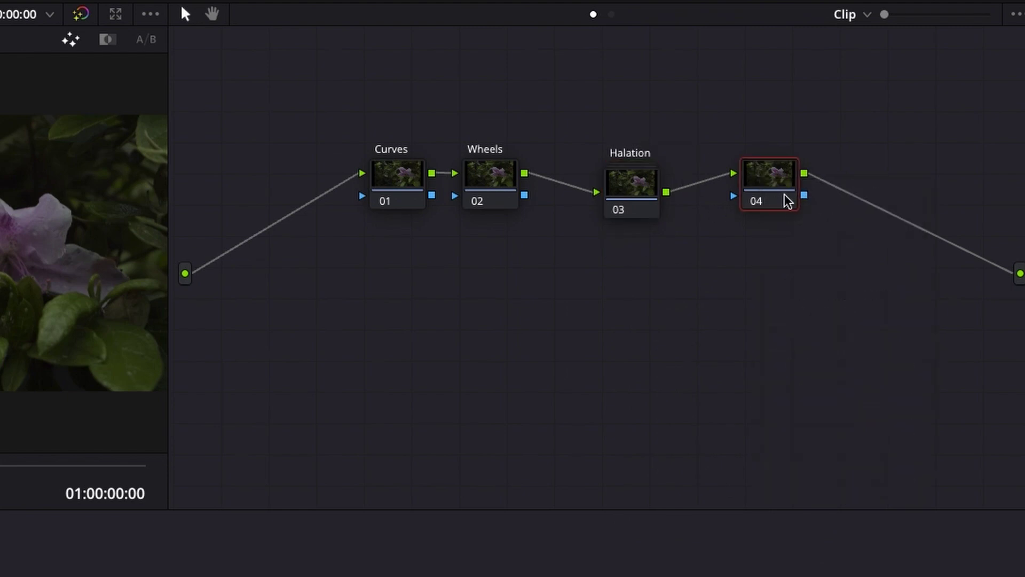
right_click(765, 183)
left_click(805, 227)
type("Glow")
key("Return")
Show the custom curve of the Curves node and check the ungraded flower clip in full screen
left_click(400, 183)
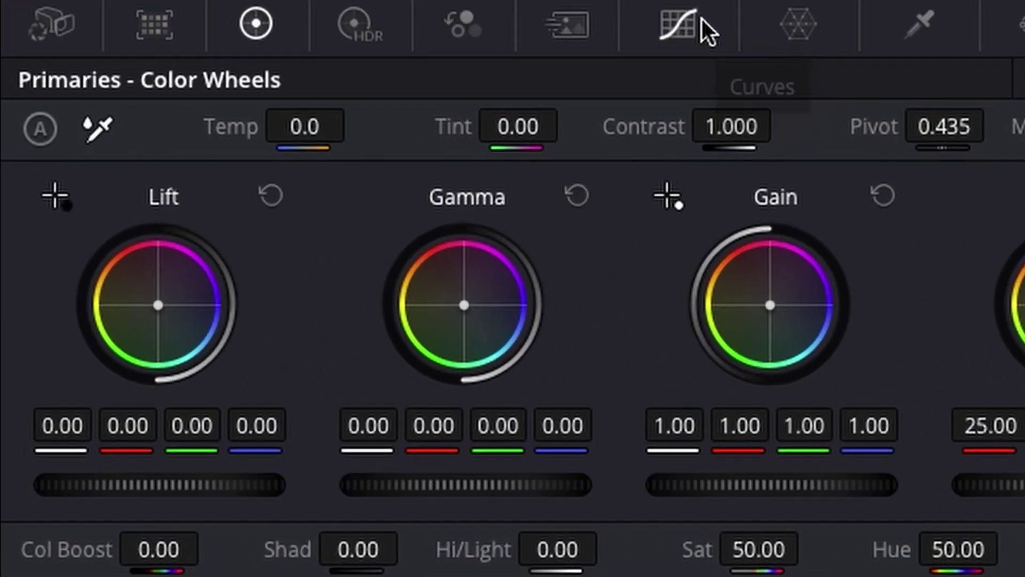
left_click(702, 18)
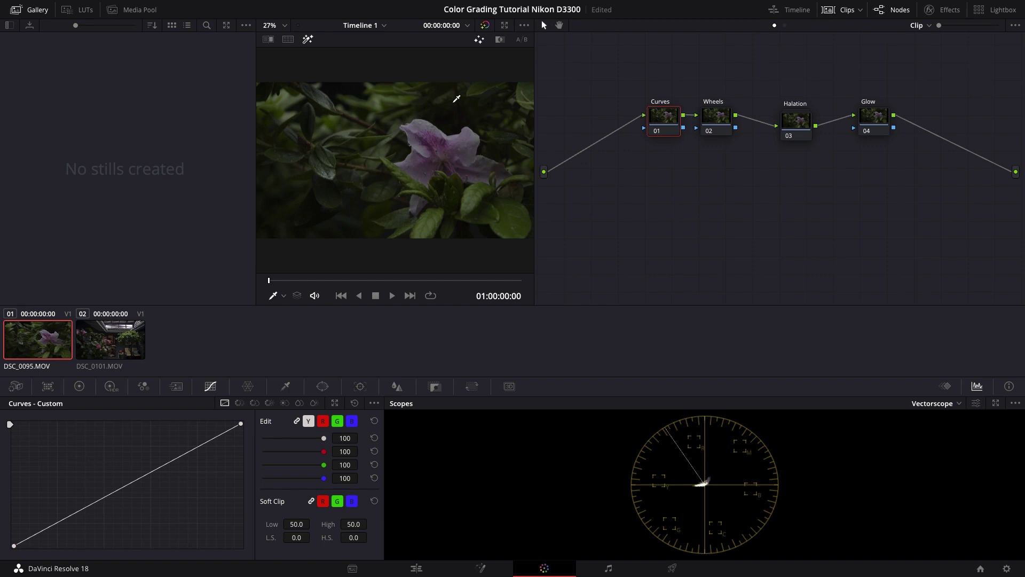
key("ctrl+f")
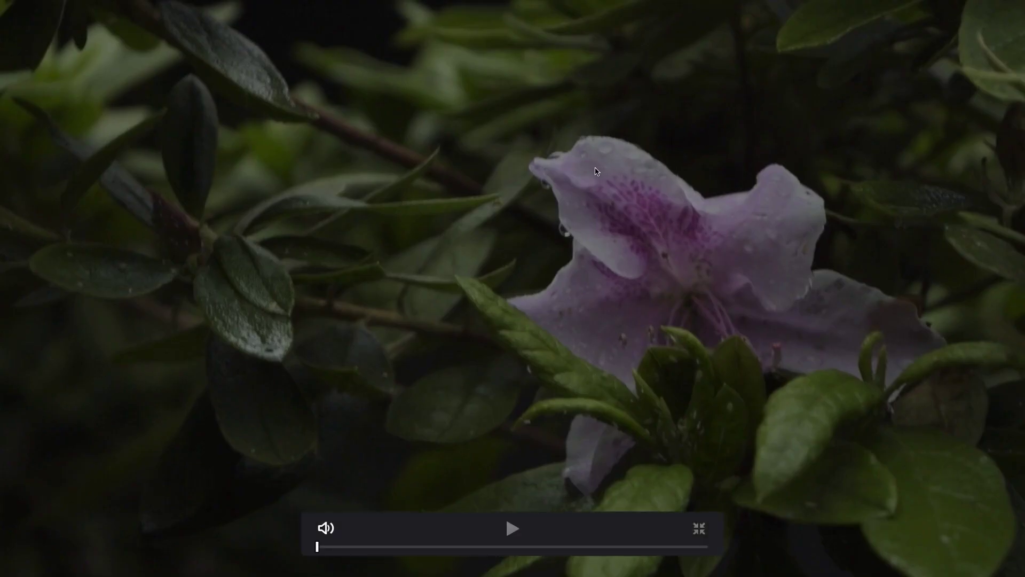
key("Escape")
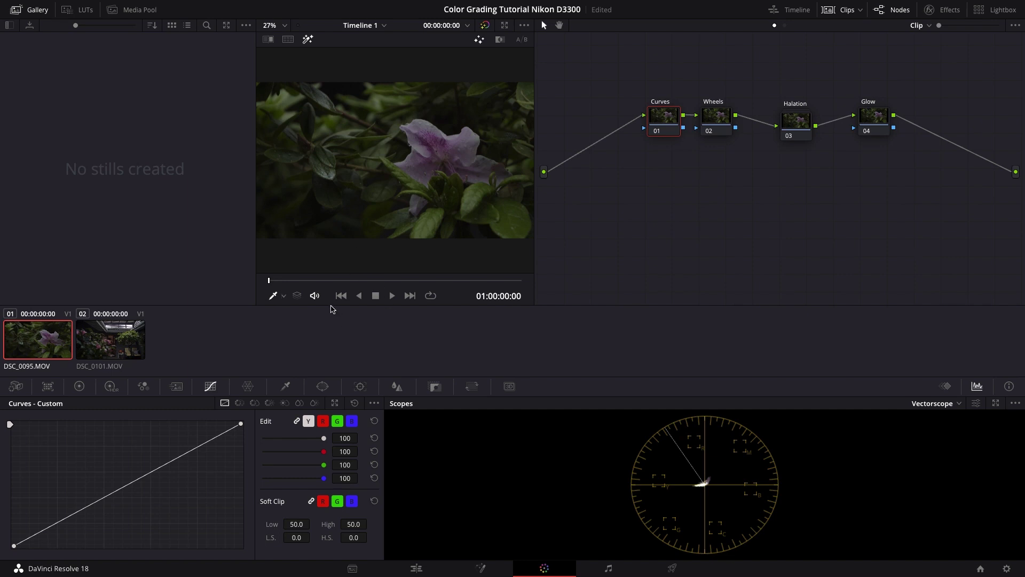
Shape a gentle S-curve on the Curves node with a lowered lower-mid point and a slightly raised upper-mid point
mouse_move(104, 496)
left_mouse_down()
mouse_move(86, 509)
mouse_move(110, 511)
left_mouse_up()
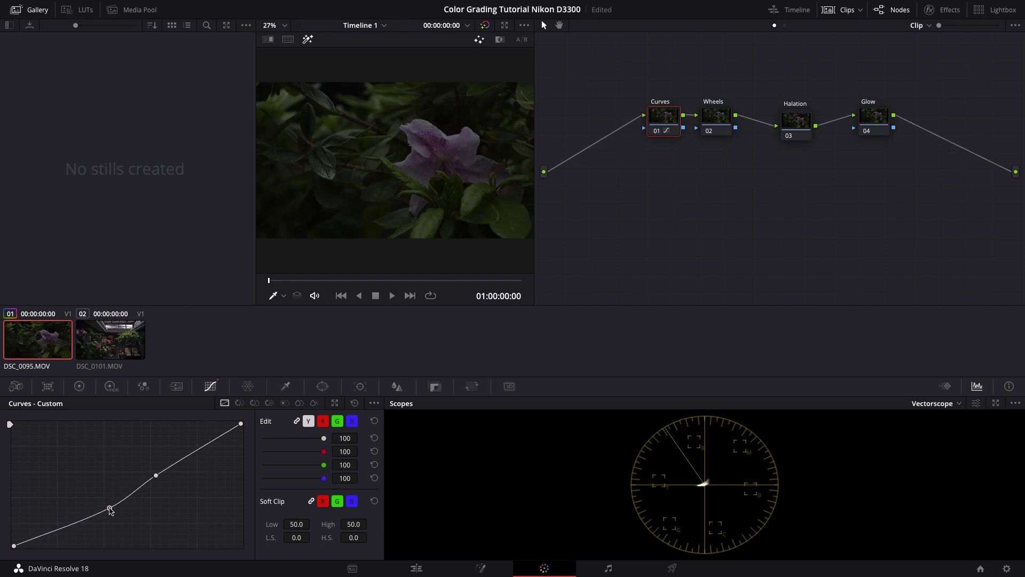
left_click(155, 476)
left_click_drag(155, 475, 155, 472)
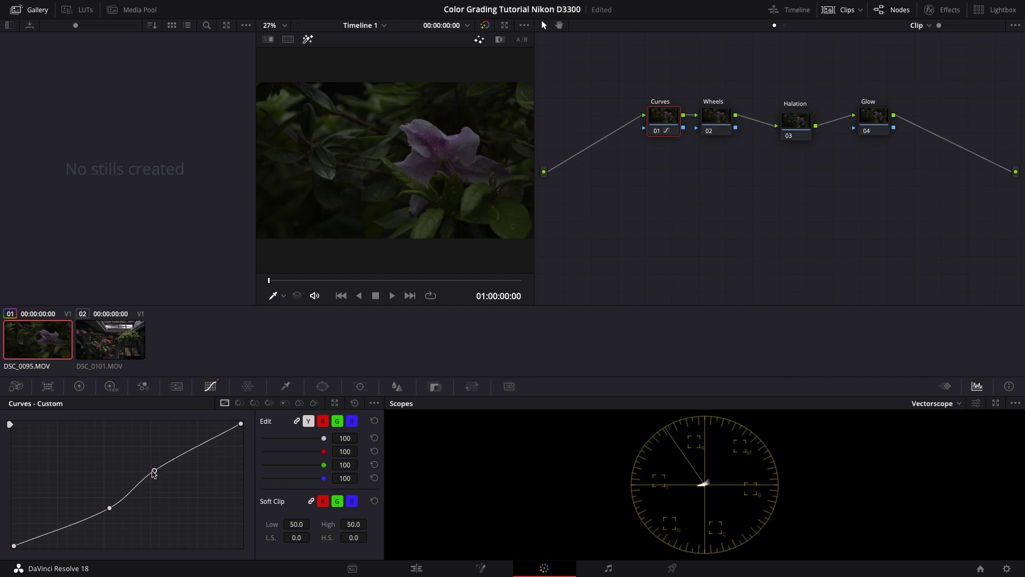
Try extreme positions for the lower curve point, at the curve's floor and near its ceiling, and return it near the diagonal
left_click_drag(110, 508, 52, 558)
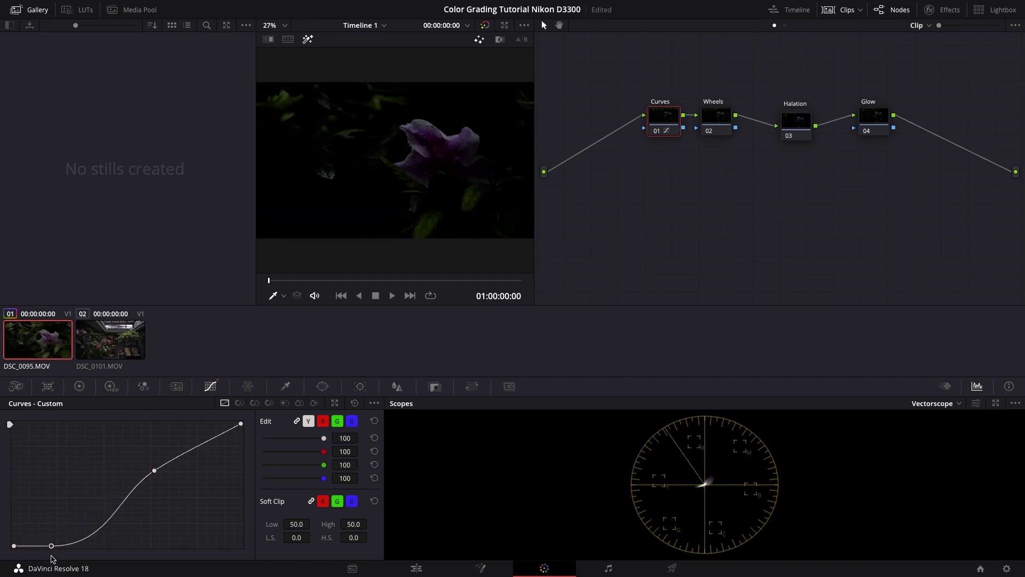
left_click_drag(51, 558, 49, 429)
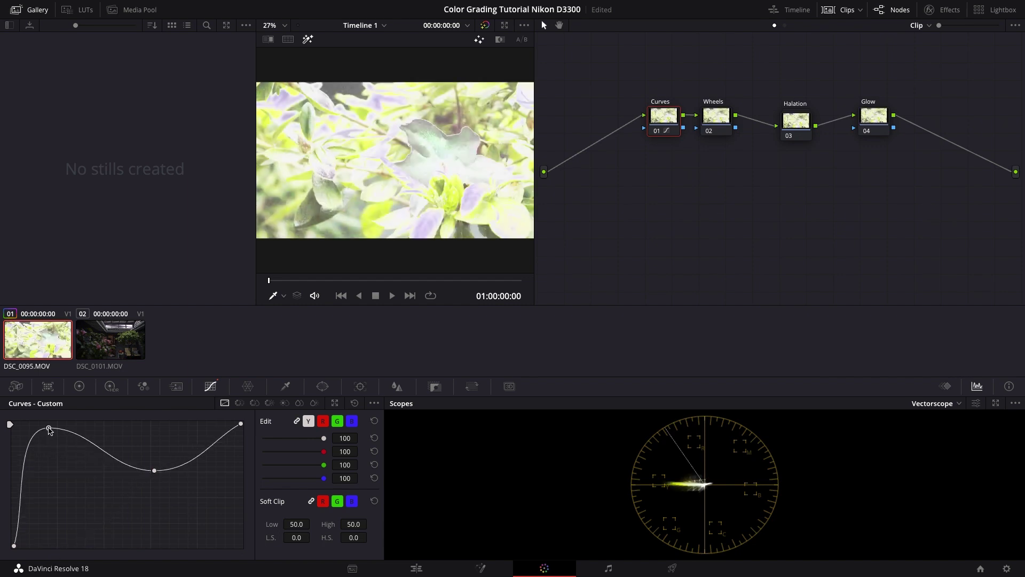
left_click_drag(49, 430, 107, 501)
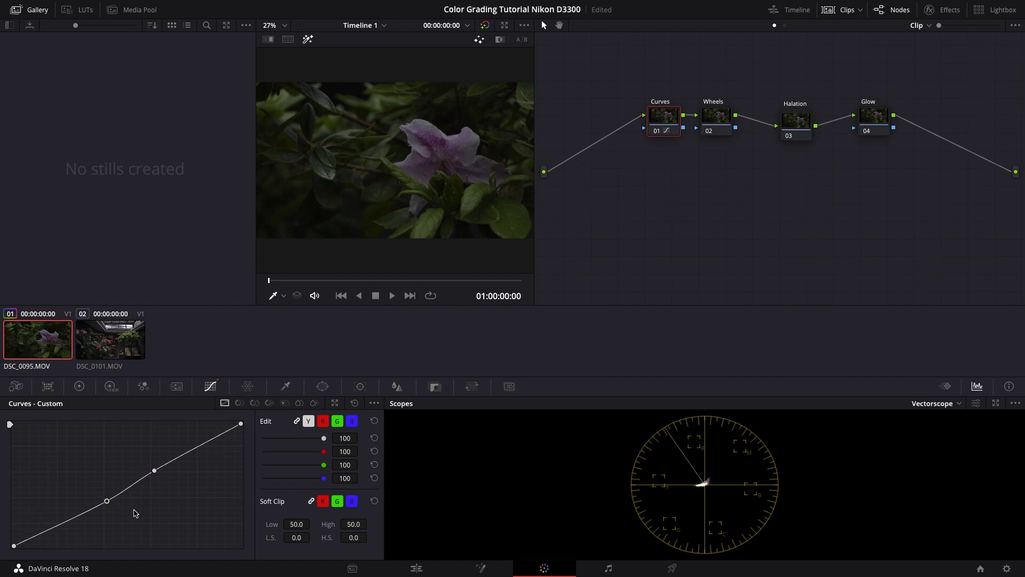
Save the project and fine-tune the two middle curve points back into a subtle S-curve
key("ctrl+s")
left_click_drag(106, 501, 109, 502)
left_click_drag(154, 474, 153, 473)
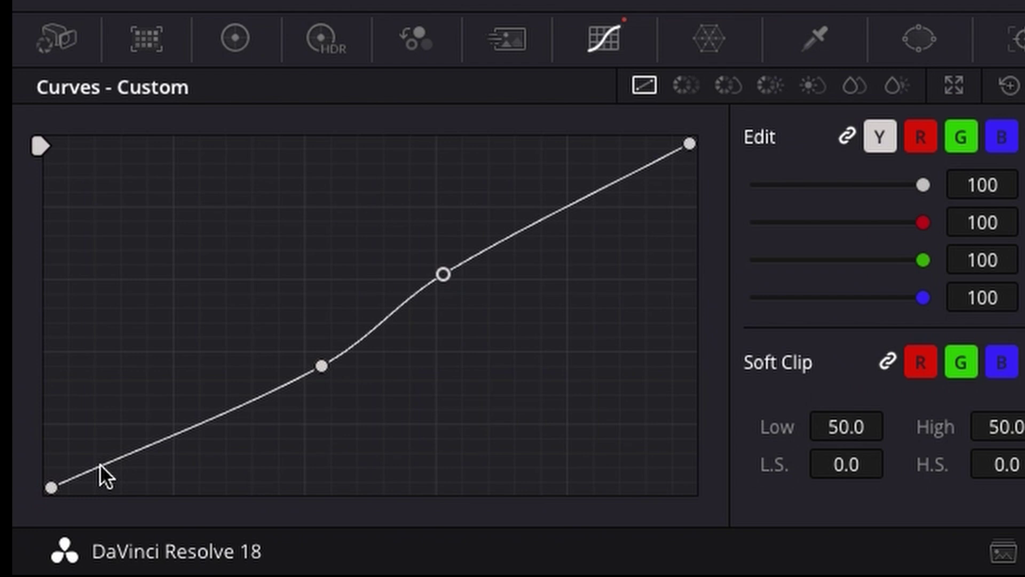
Fade both curve ends by adding a shadow point and raising the black endpoint, then adding a highlight point and lowering the white endpoint slightly
left_click_drag(98, 466, 97, 475)
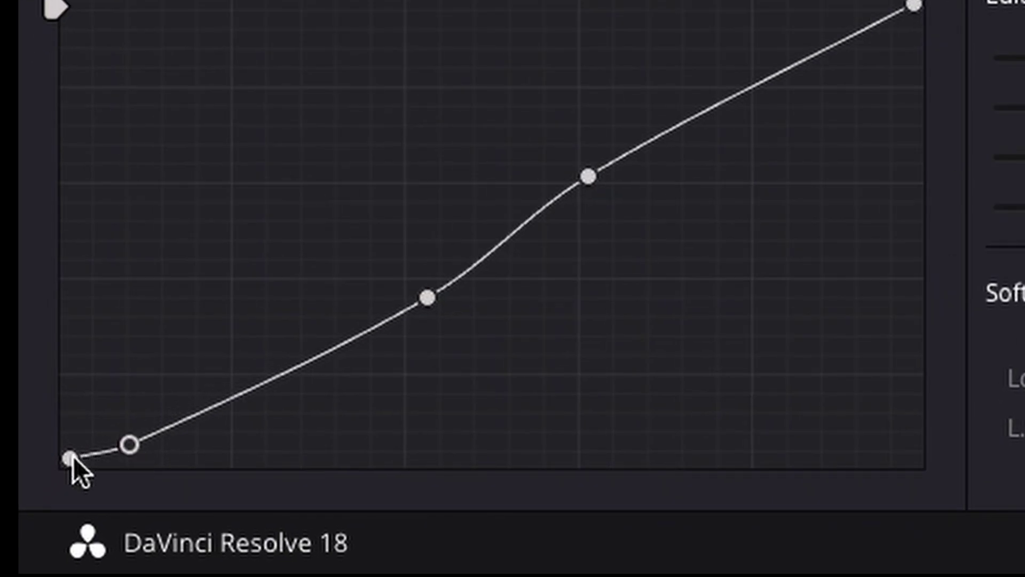
left_click(72, 458)
left_click_drag(66, 458, 64, 452)
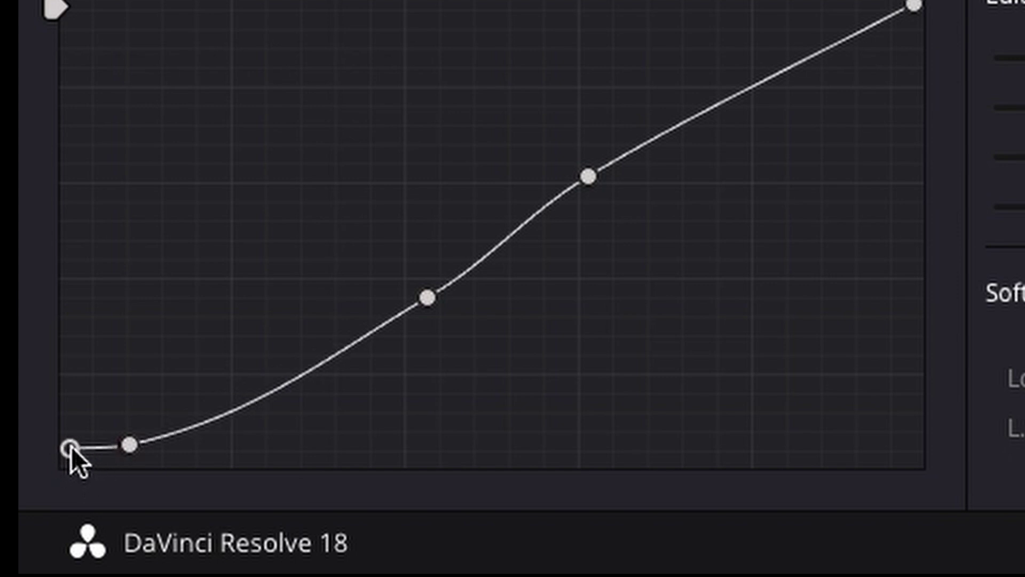
left_click(130, 445)
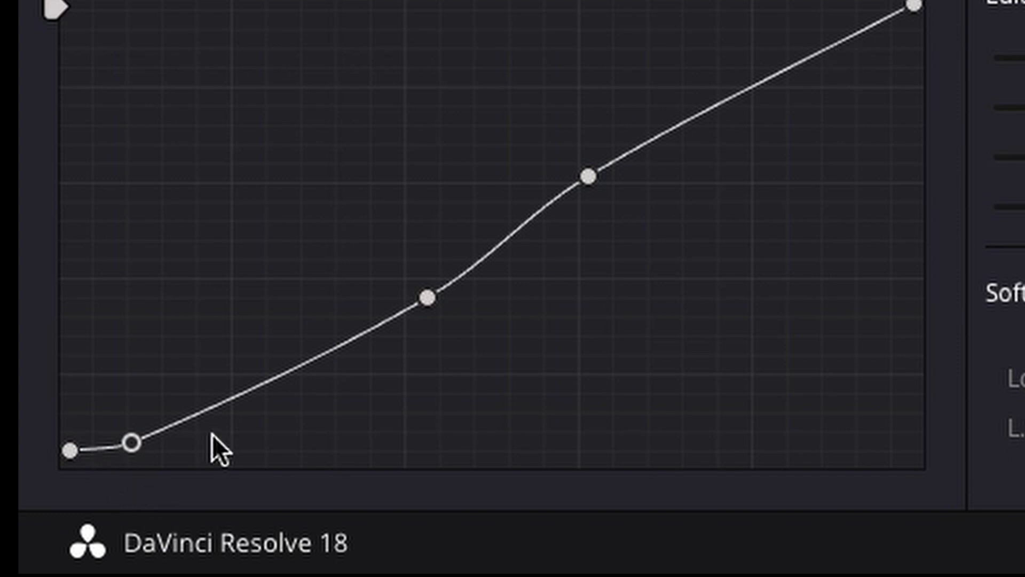
left_click(853, 35)
left_click_drag(915, 4, 915, 27)
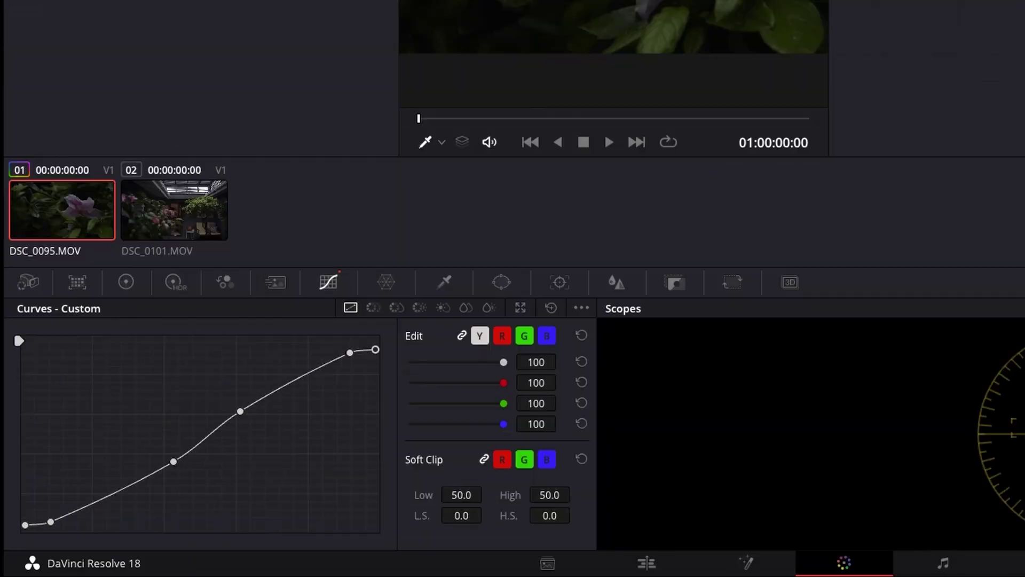
Review the curve grade in full screen and compare the picture with the Curves node disabled and enabled
key("ctrl+f")
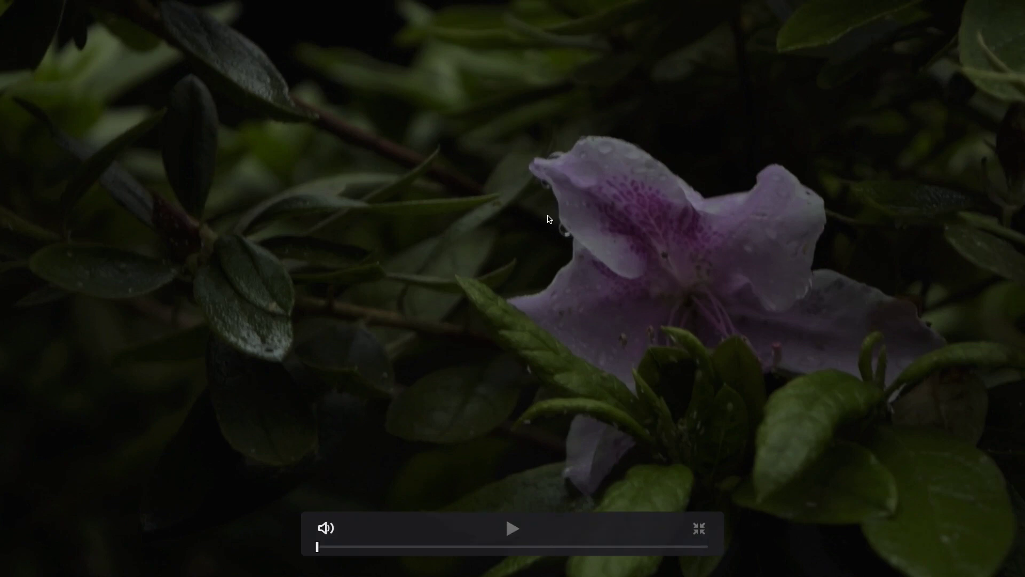
key("Escape")
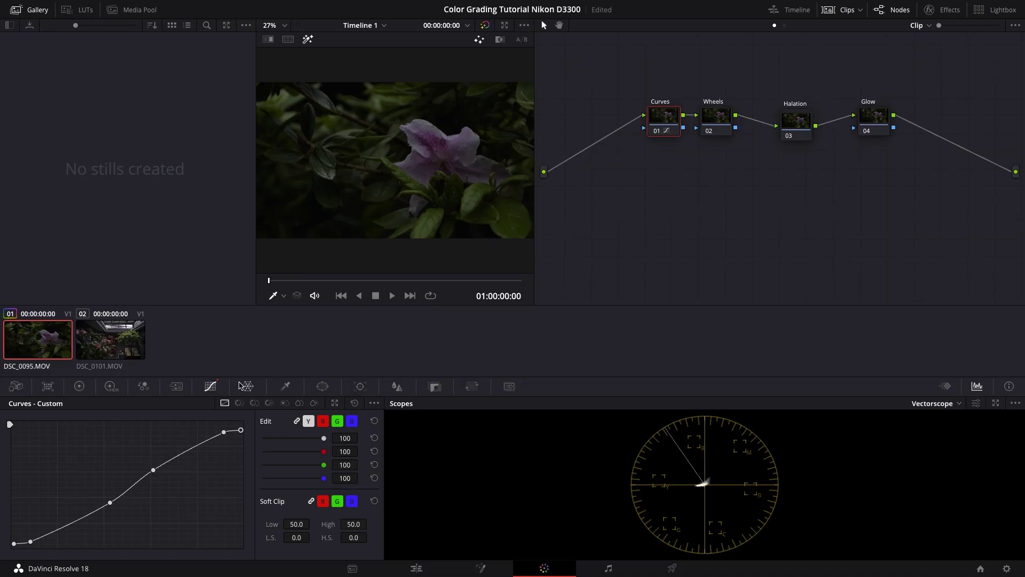
key("ctrl+f")
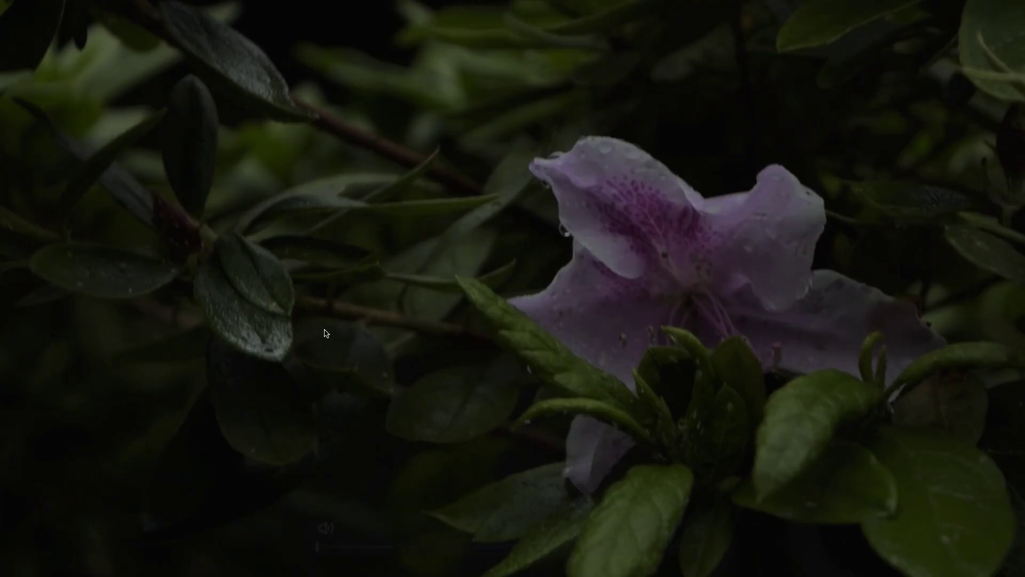
key("Escape")
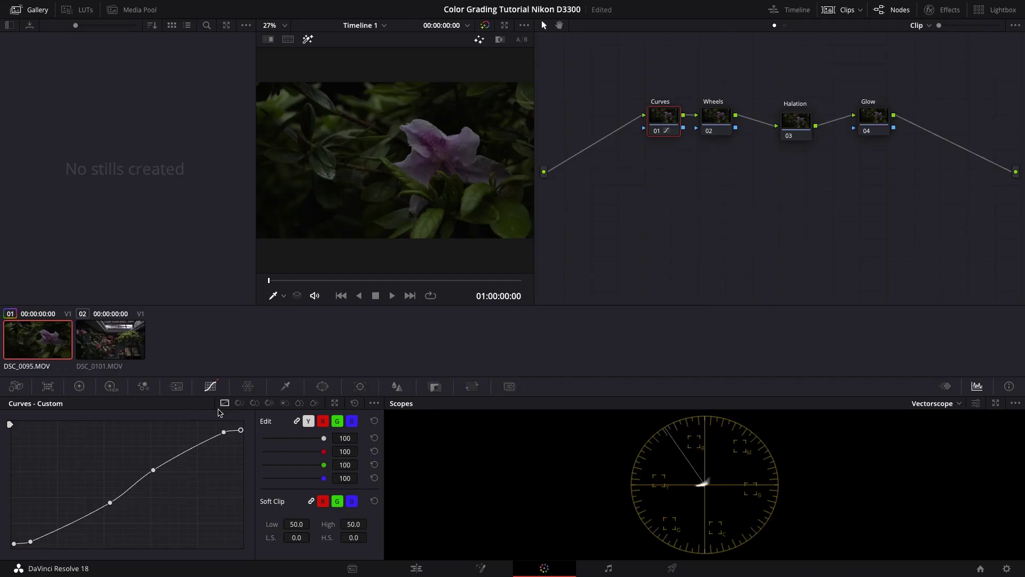
key("ctrl+d")
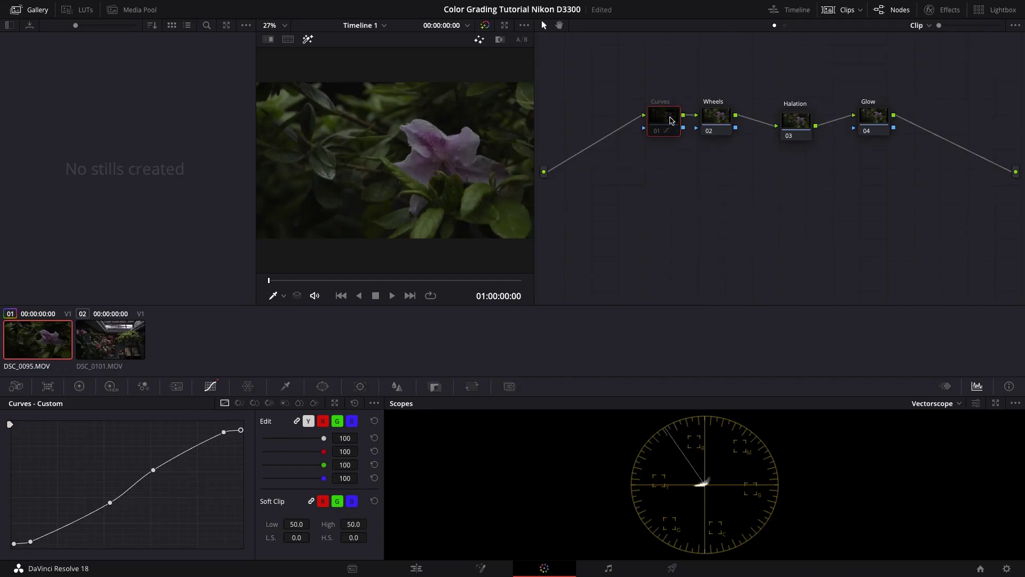
key("ctrl+d")
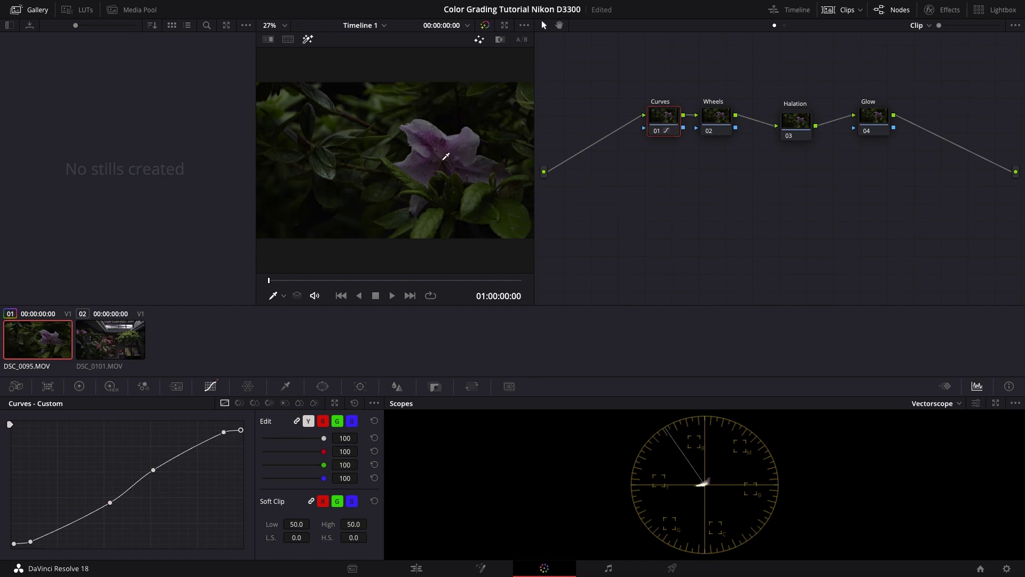
Push the Lift wheel of the Wheels node toward blue (red -0.02, blue 0.02) and compare the picture with the node disabled and enabled
left_click(717, 118)
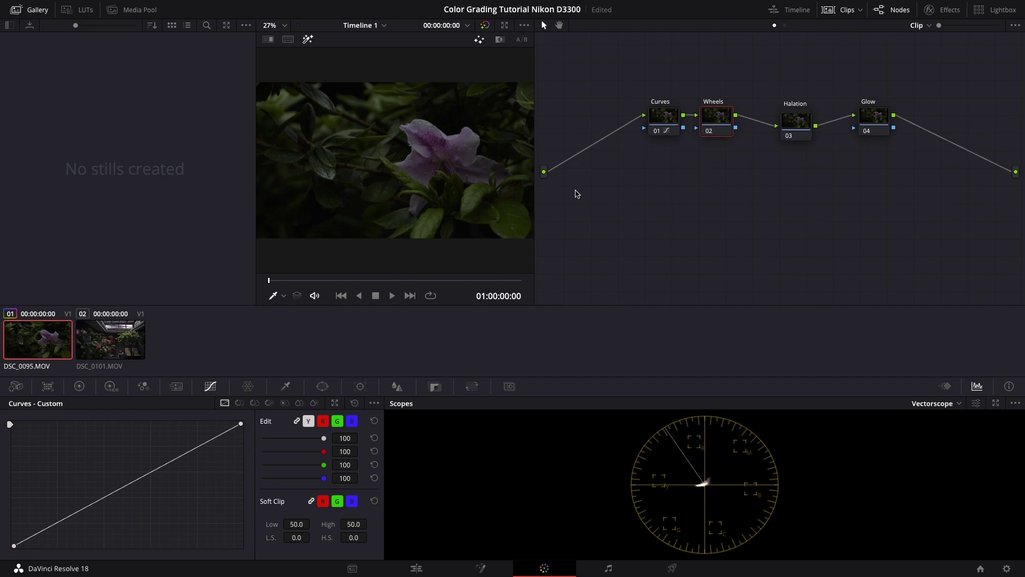
left_click(79, 387)
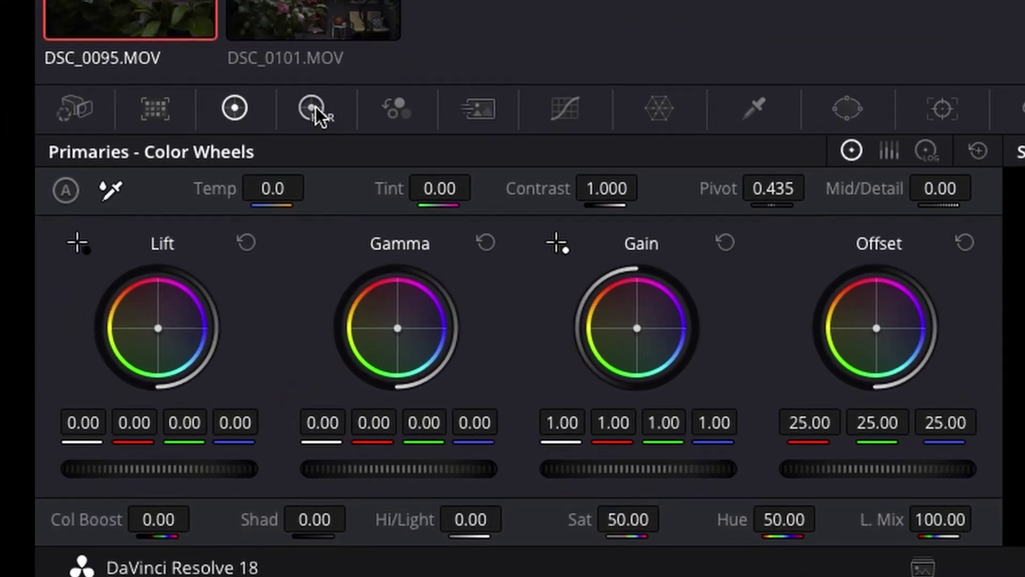
left_click(317, 109)
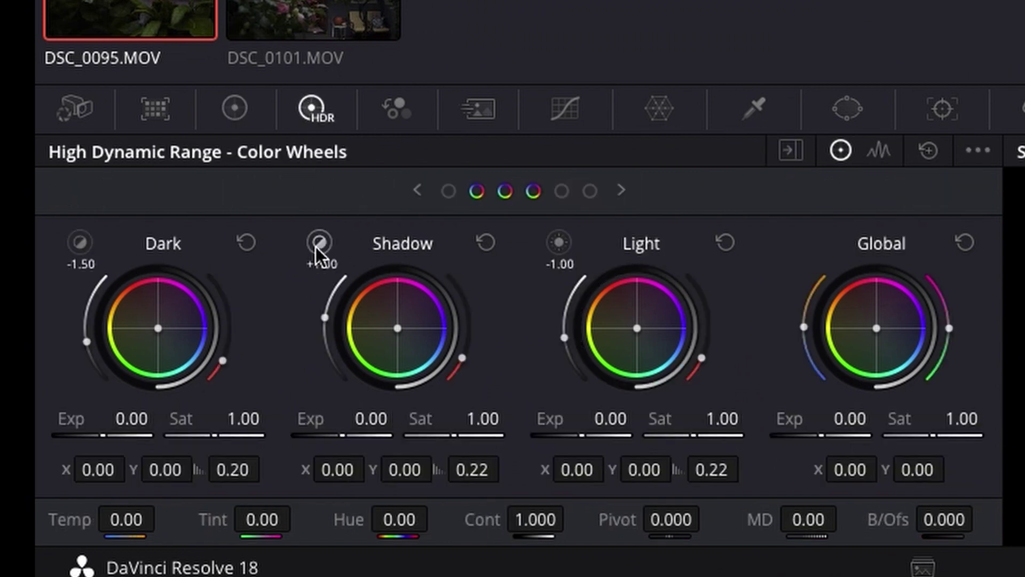
left_click(258, 110)
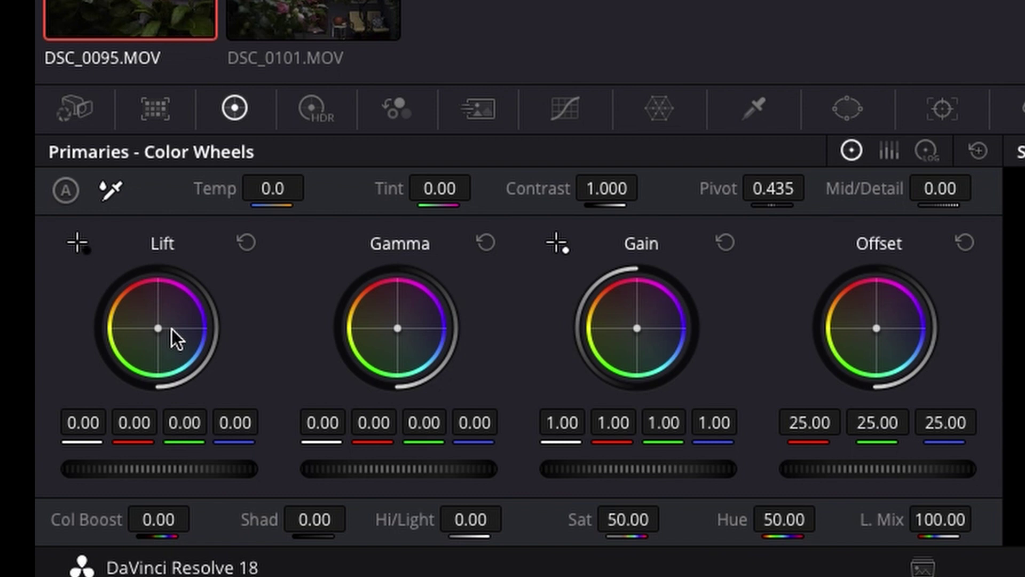
left_click_drag(159, 328, 160, 330)
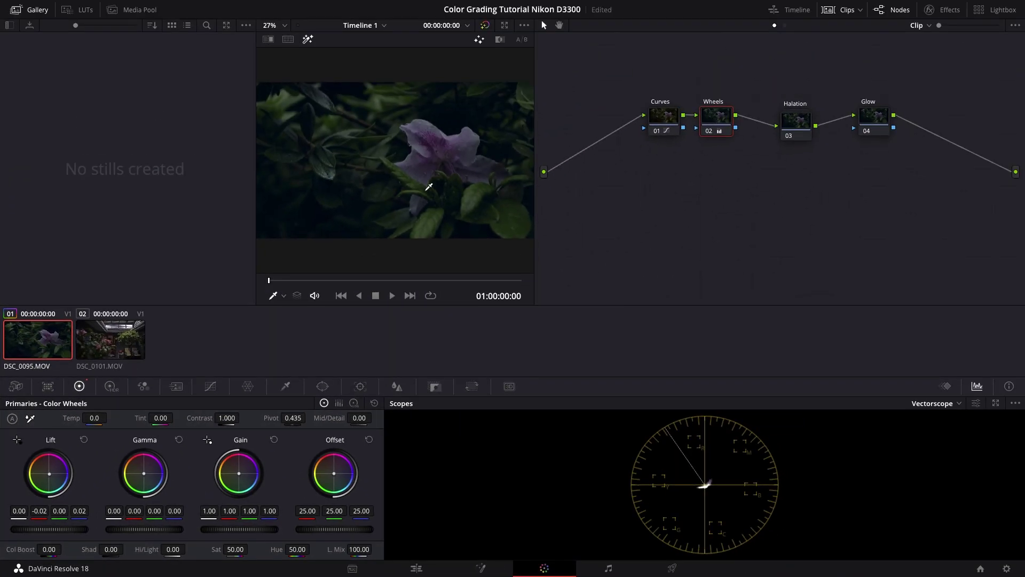
key("ctrl+d")
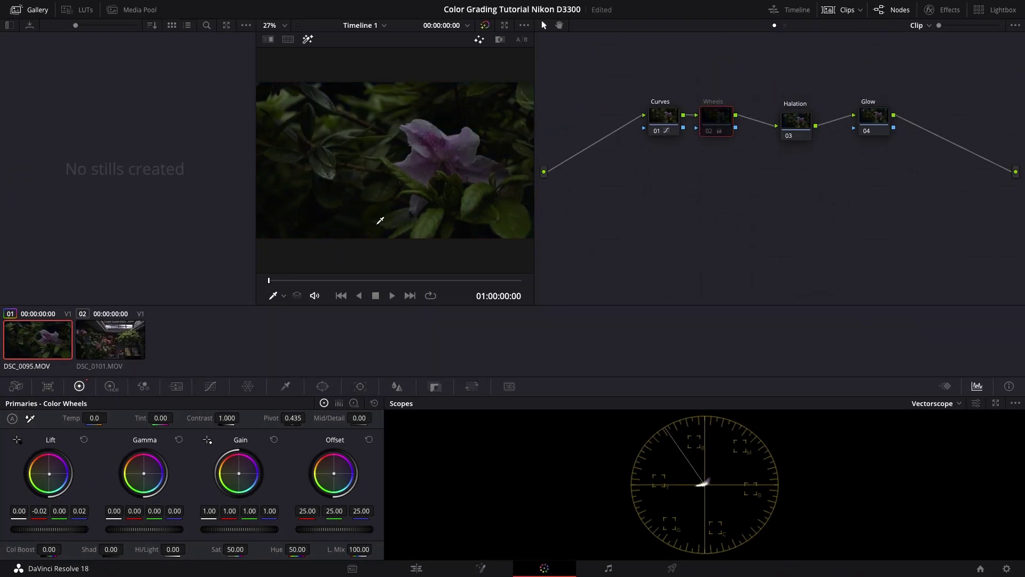
key("ctrl+d")
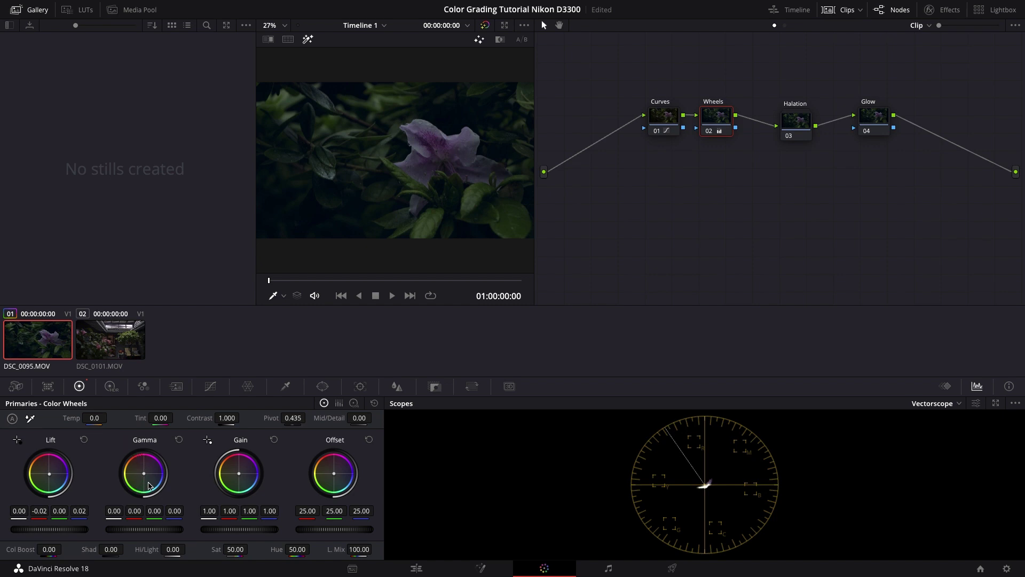
Nudge the Wheels node's Gamma wheel slightly toward blue-cyan and save the project
left_click_drag(146, 477, 147, 478)
key("ctrl+s")
Move the Halation node close to the Wheels node and open it as a compound node
left_click(802, 126)
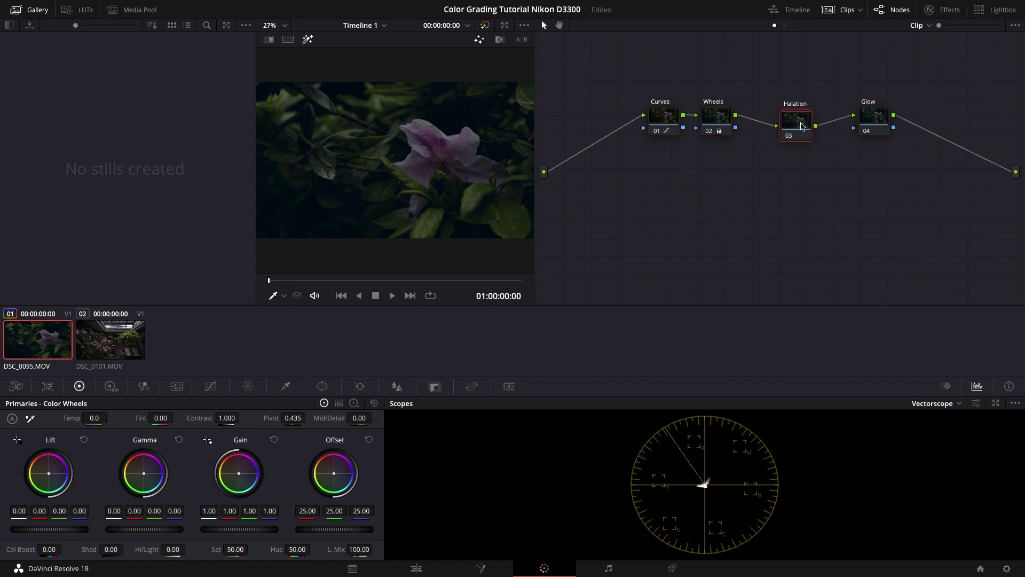
left_click_drag(803, 127, 780, 120)
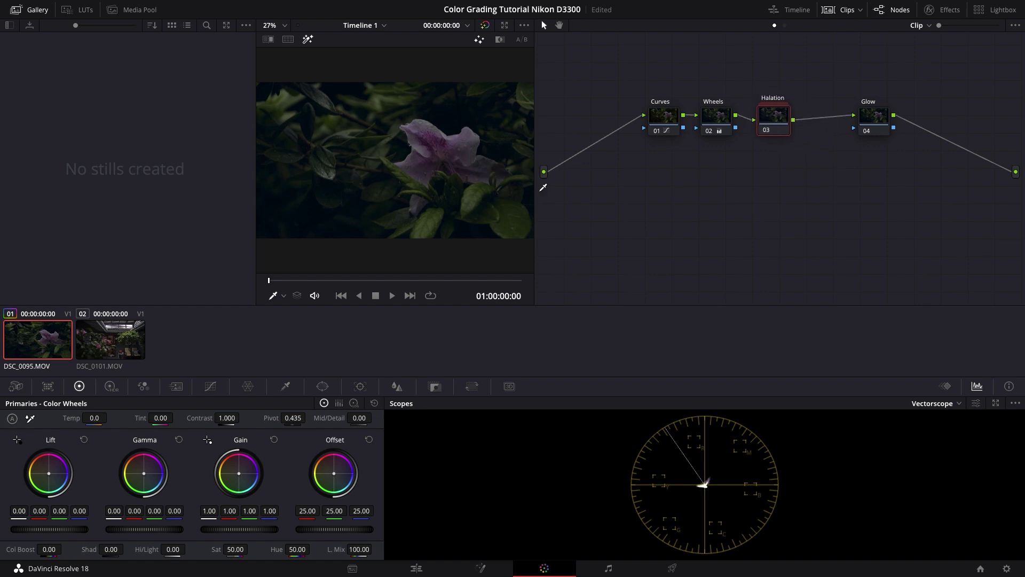
right_click(777, 122)
left_click(733, 172)
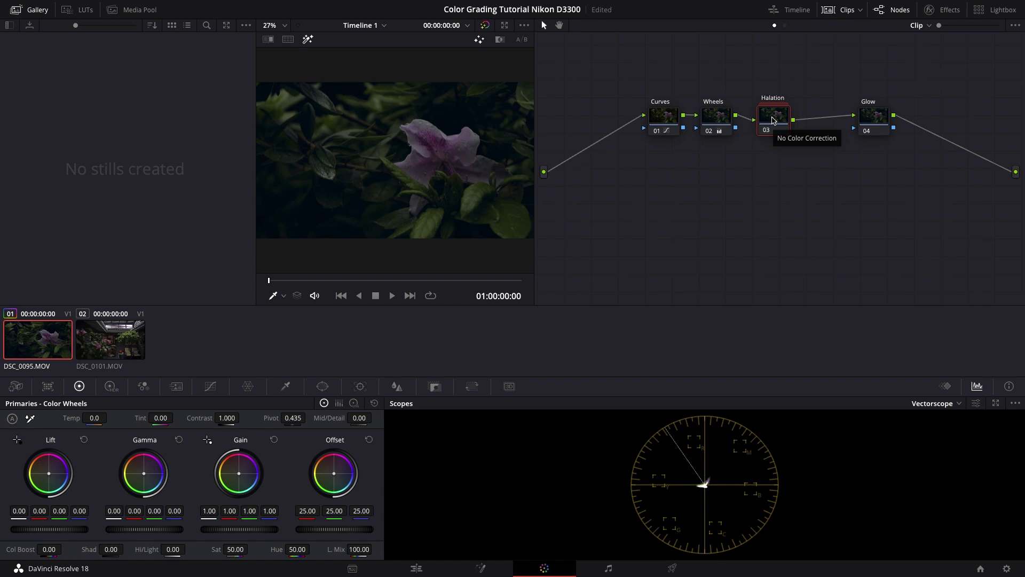
right_click(774, 118)
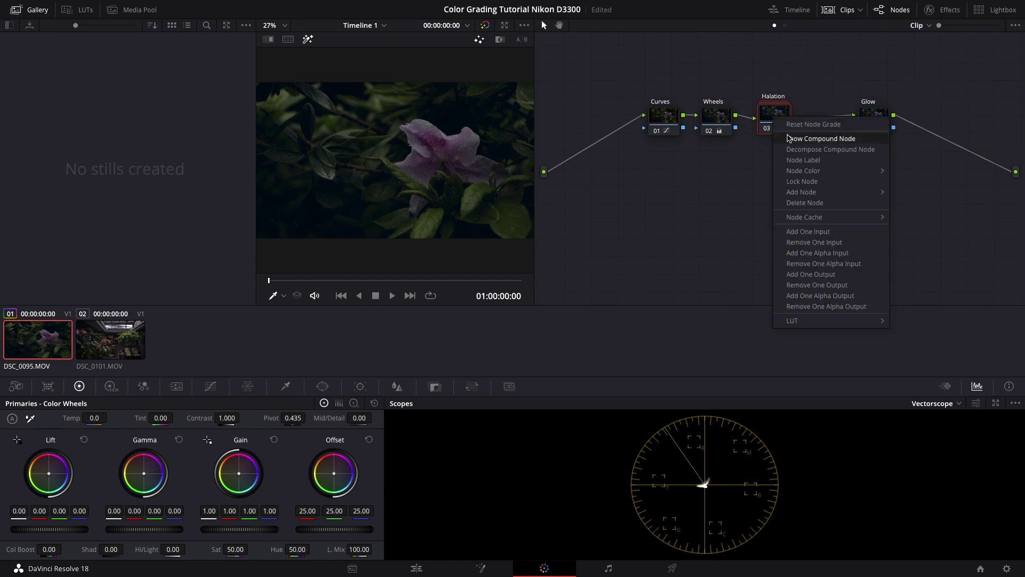
left_click(777, 119)
right_click(775, 117)
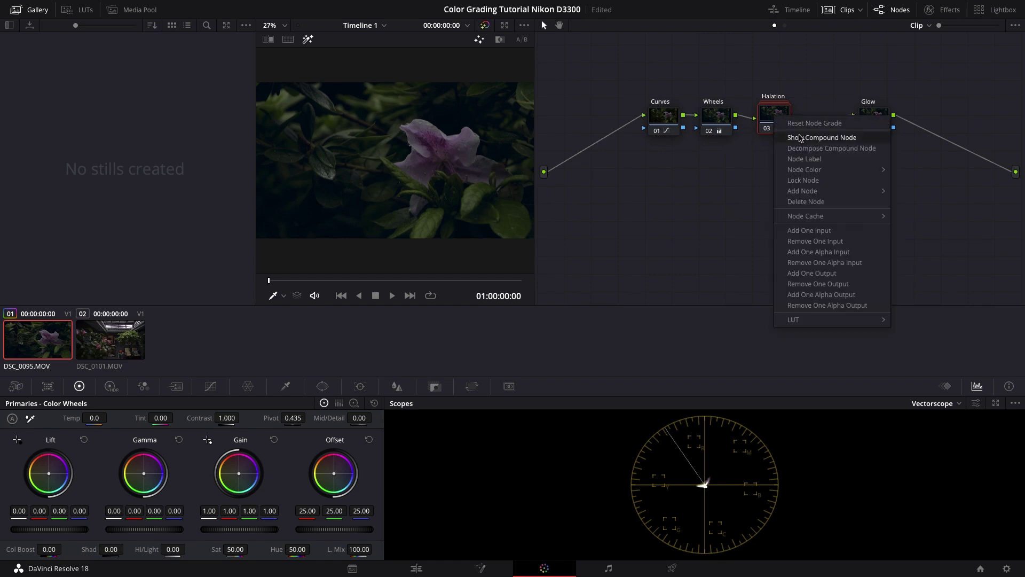
left_click(801, 134)
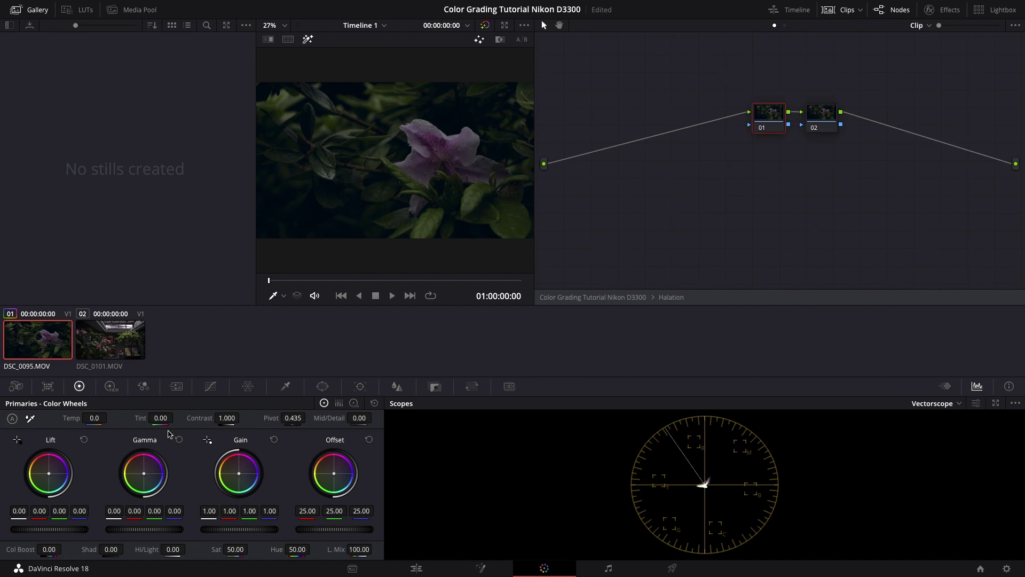
Qualify the highlights on Halation's first inner node with luminance low 61.1 and slight low softness, checking the key in full screen
left_click(286, 387)
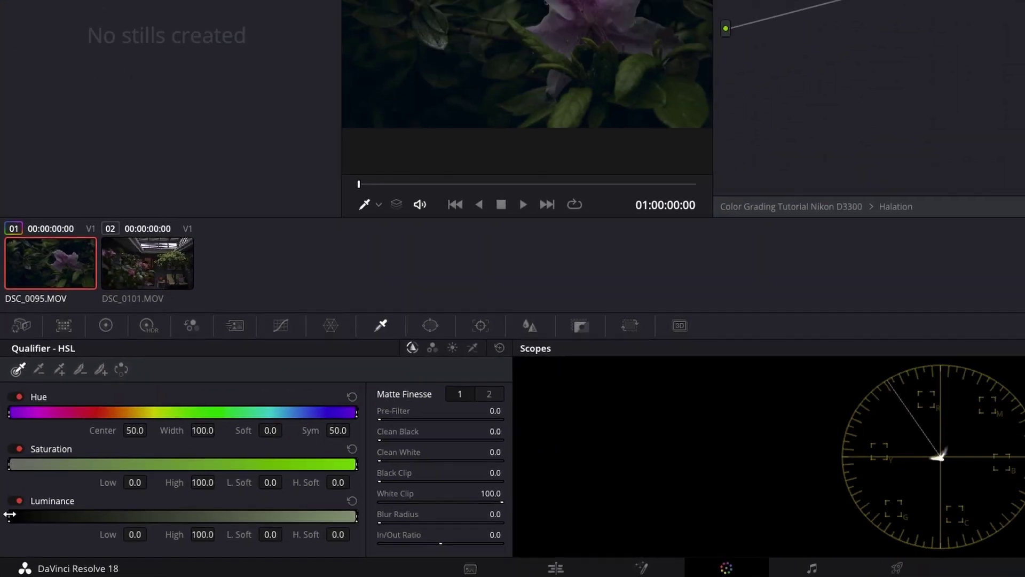
left_click_drag(15, 479, 245, 487)
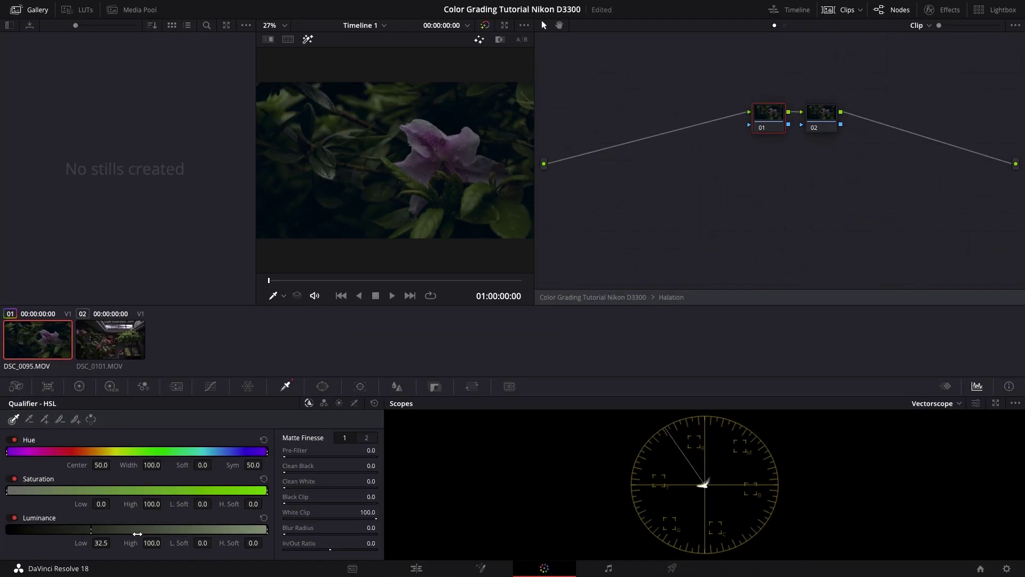
left_click_drag(194, 533, 267, 518)
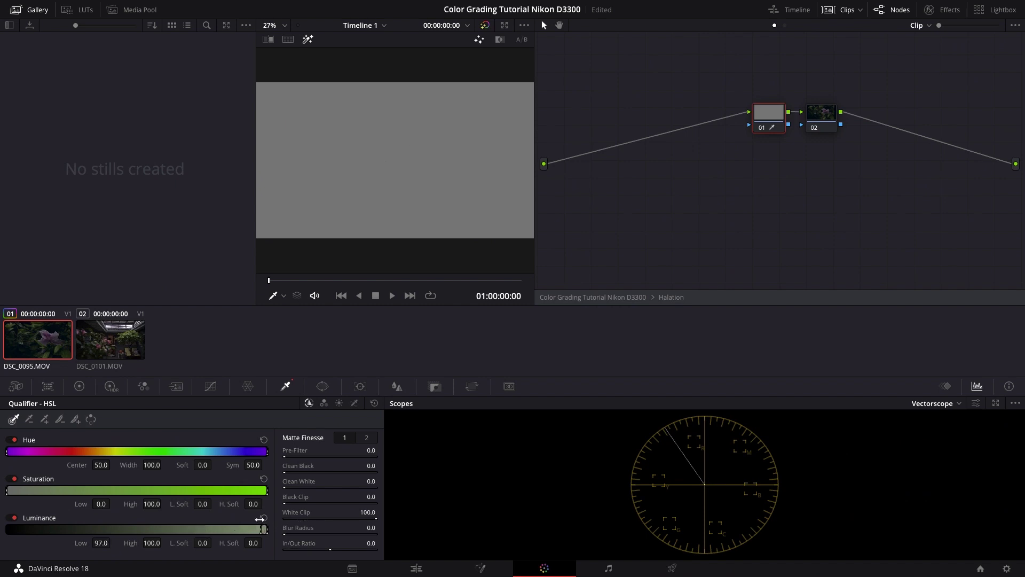
left_click_drag(231, 519, 165, 528)
key("ctrl+f")
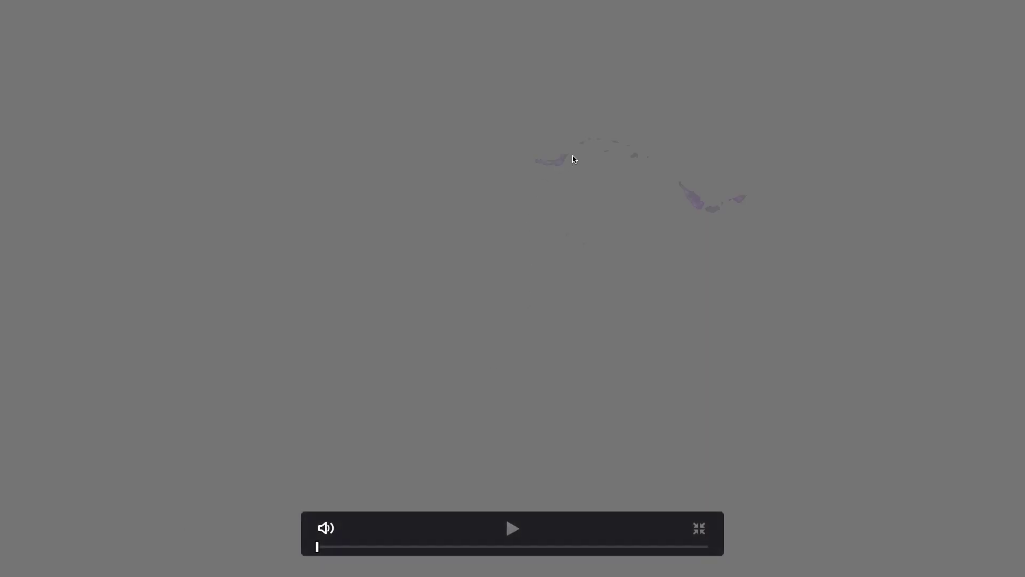
key("Escape")
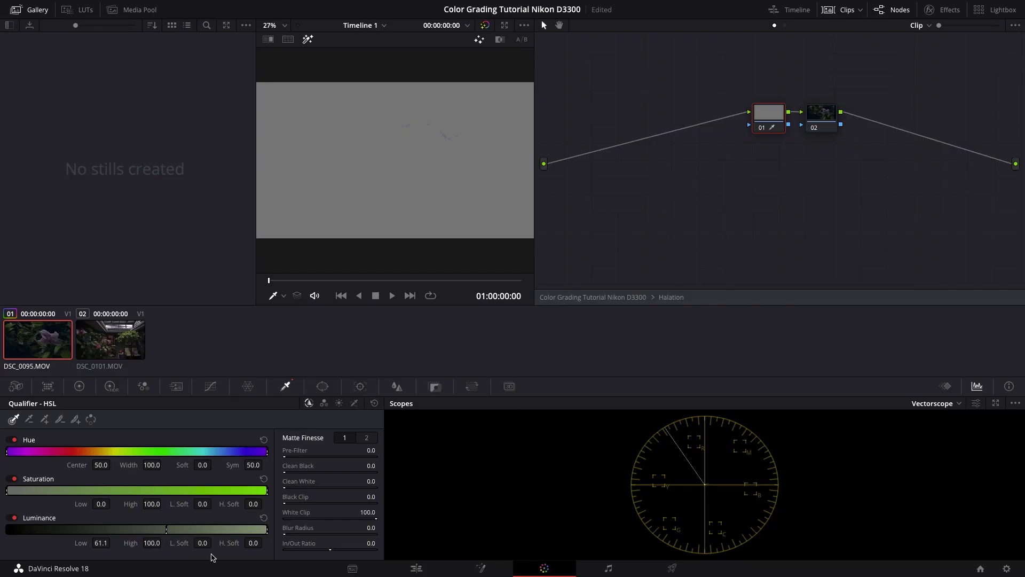
left_click_drag(215, 543, 219, 543)
key("ctrl+f")
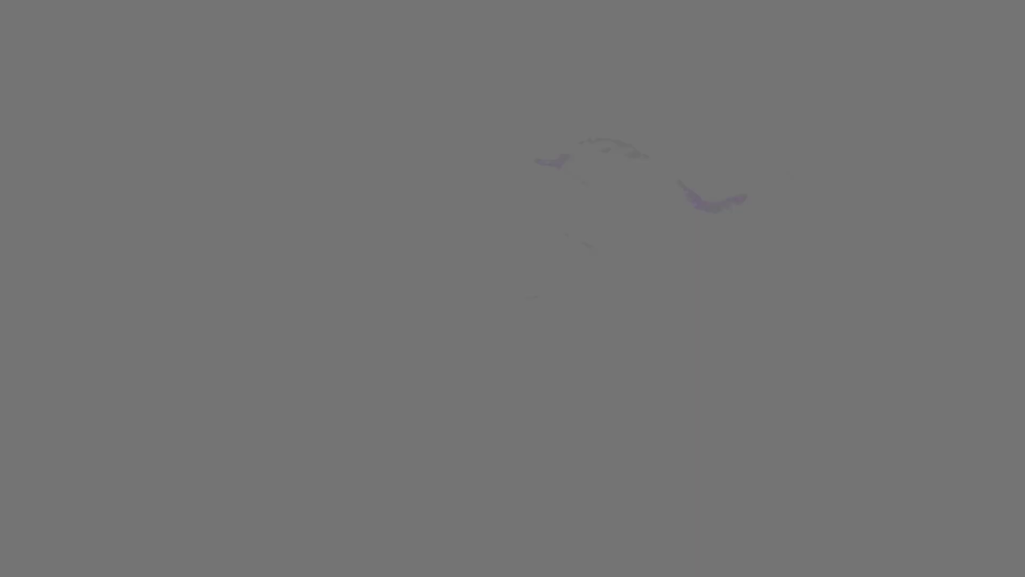
key("Escape")
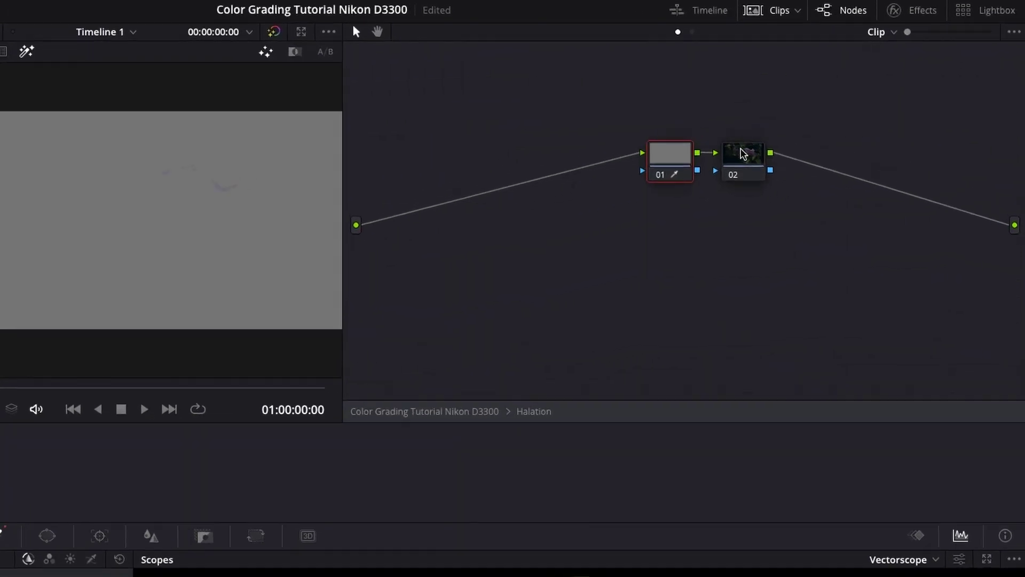
Apply the Edge Detect effect to the second node inside Halation and set its mode to Grayscale Edges
left_click(820, 114)
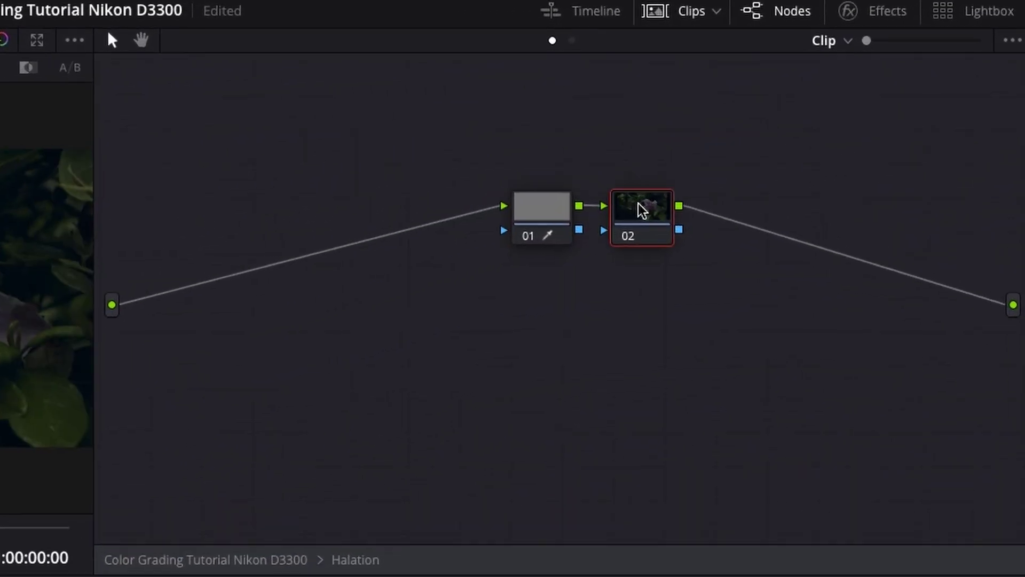
left_click(876, 15)
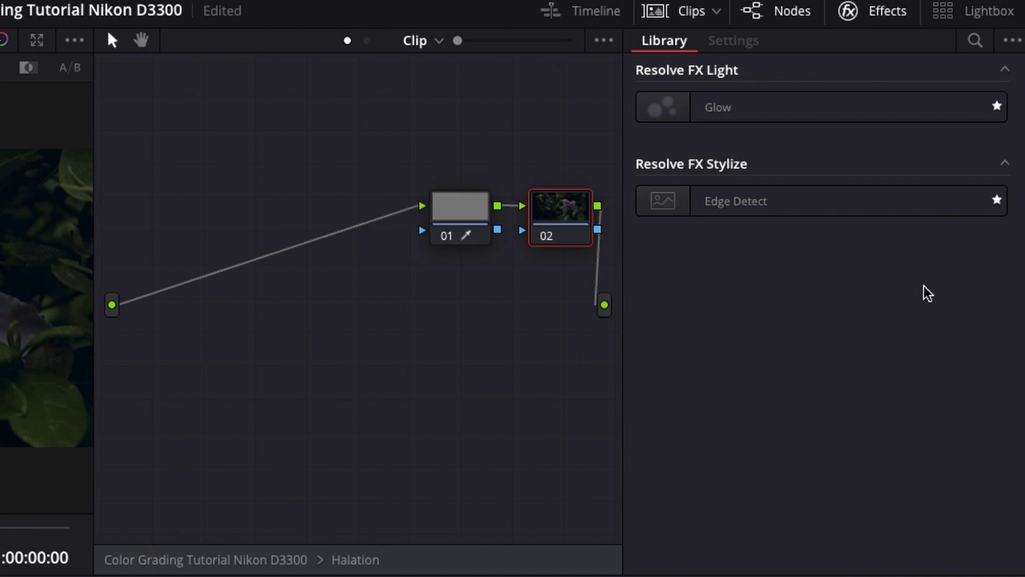
left_click_drag(733, 205, 579, 233)
left_click(799, 99)
left_click(791, 126)
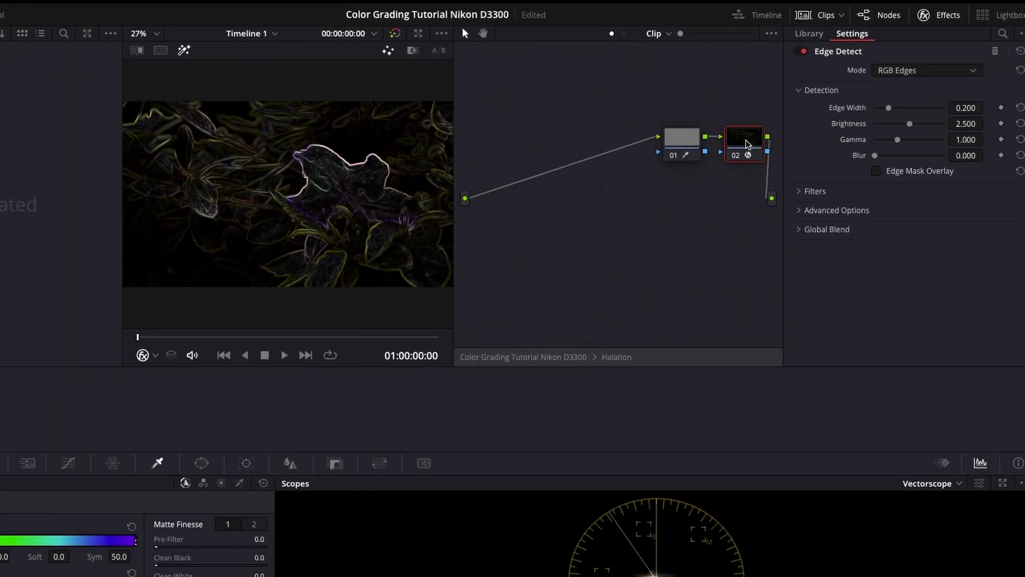
left_click(903, 73)
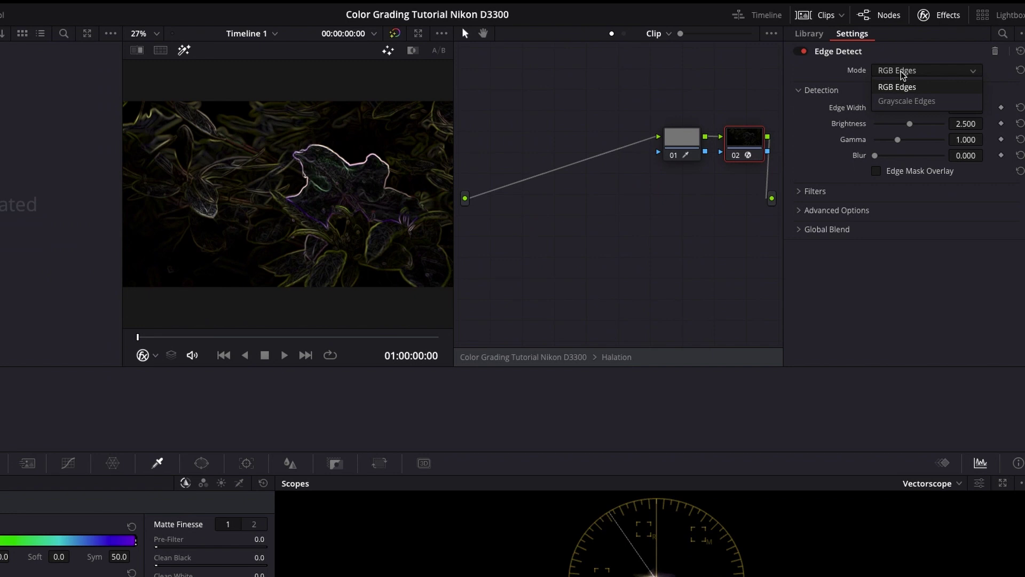
left_click(907, 101)
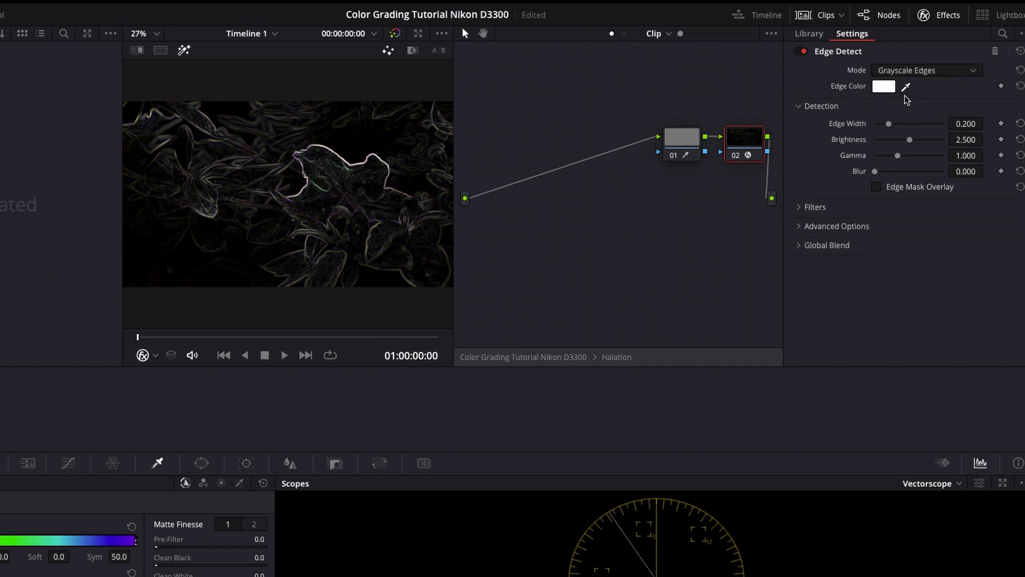
Raise the Edge Detect gamma to 2.000 and lower the brightness to 1.100
left_click_drag(916, 159, 939, 159)
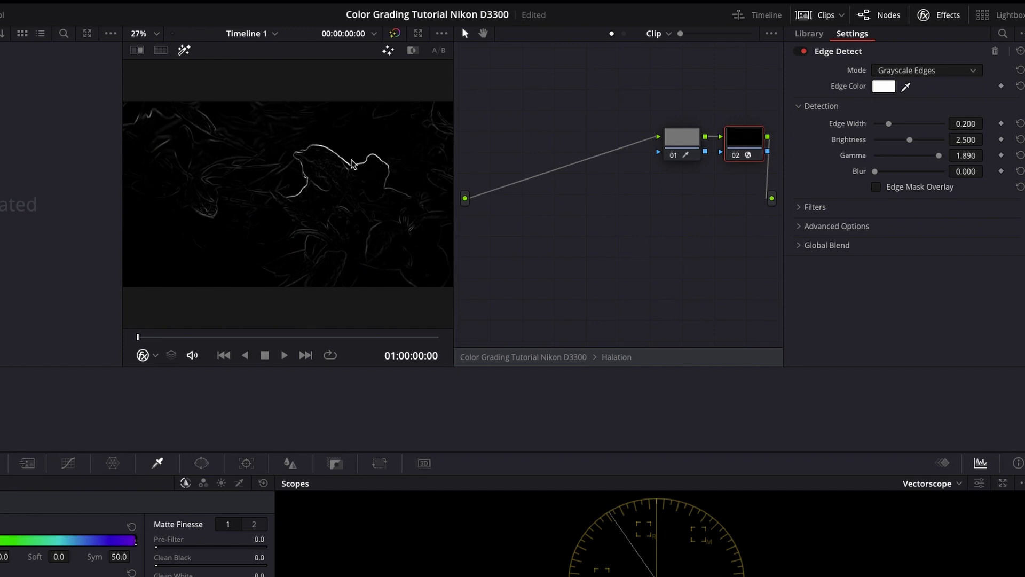
left_click_drag(940, 158, 1009, 160)
left_click_drag(897, 140, 891, 141)
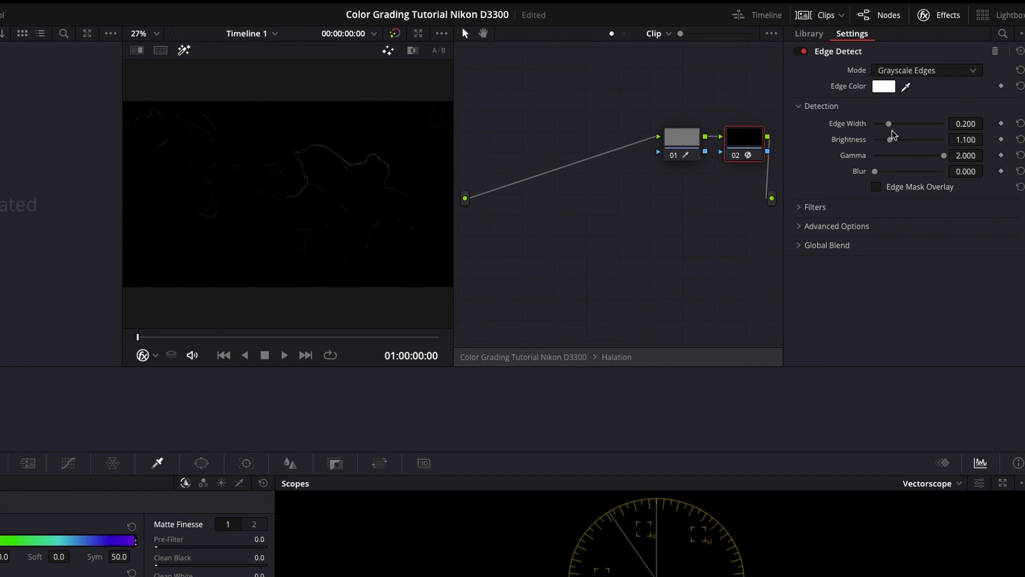
Set the Edge Detect effect to a dark red edge color, edge width 0.376, blur 0.486 and brightness 1.055
left_click_drag(899, 126, 902, 126)
left_click(909, 171)
left_click_drag(889, 140, 884, 140)
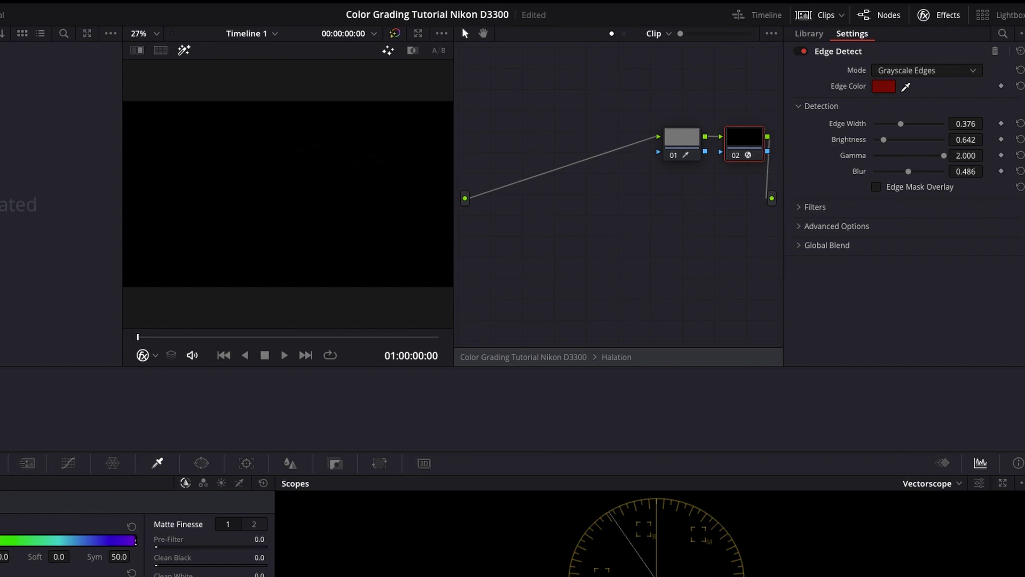
left_click(891, 140)
left_click_drag(890, 141, 890, 141)
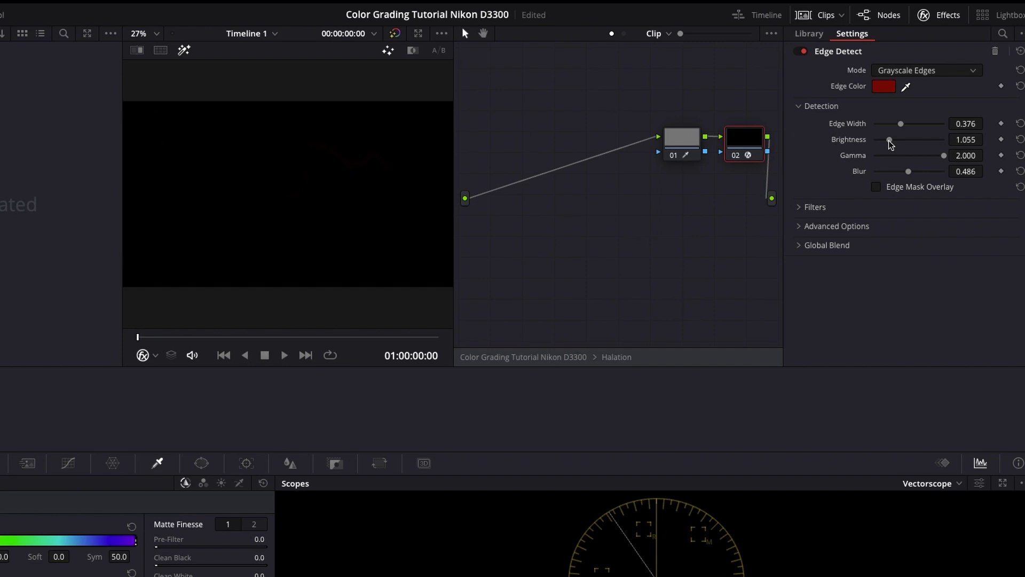
Overlay the edge mask on the picture with its brightness slightly fine-tuned, and return from Halation to the main node graph
left_click(877, 187)
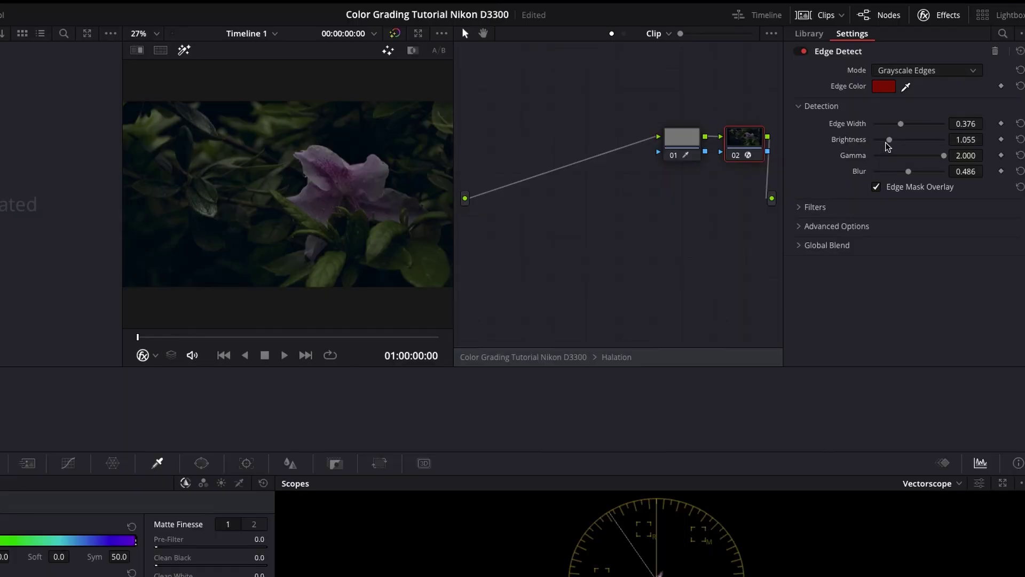
left_click_drag(890, 139, 891, 139)
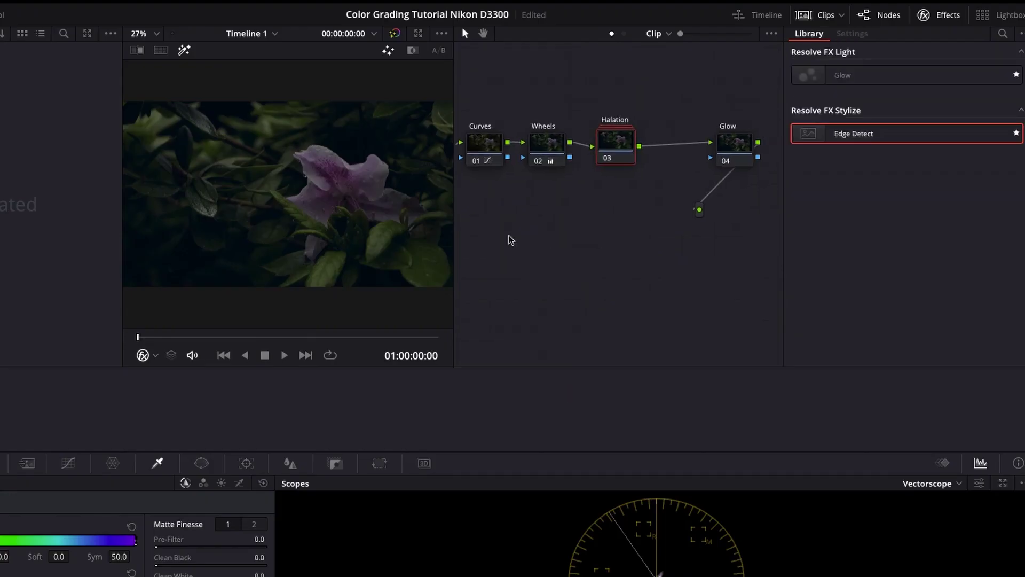
Hide the effects library and move the Glow node next to the Halation node
left_click(926, 15)
left_click(851, 140)
left_click_drag(851, 140, 797, 132)
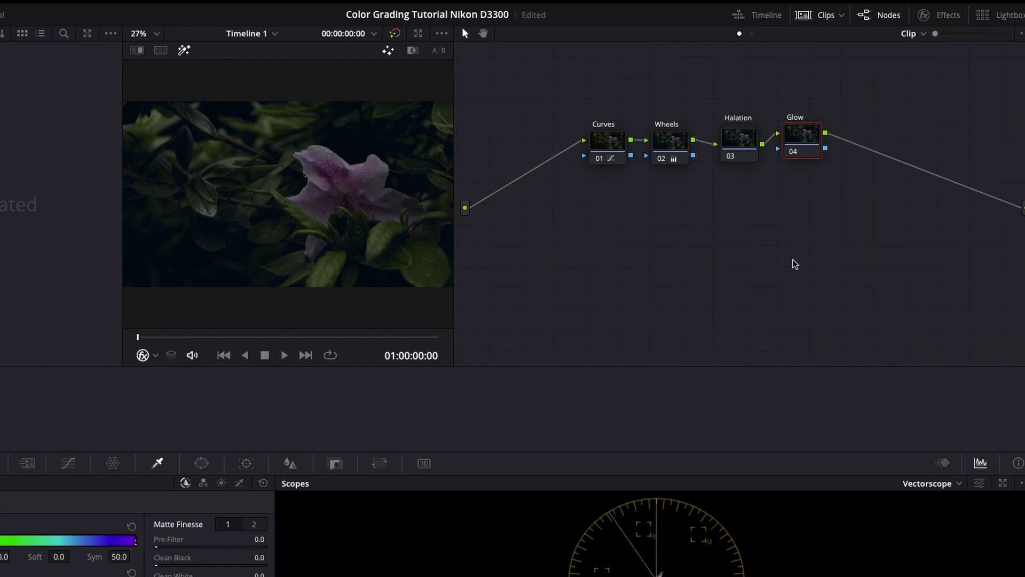
Add the Glow effect to the Glow node and lower its shine threshold to 0.000
left_click(937, 20)
left_click_drag(836, 80, 745, 138)
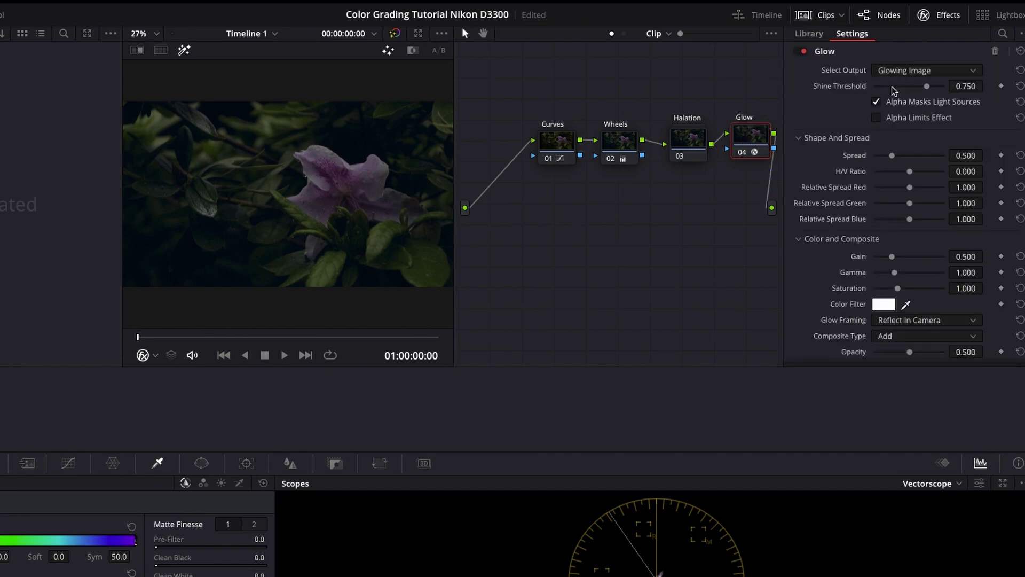
left_click_drag(927, 88, 870, 88)
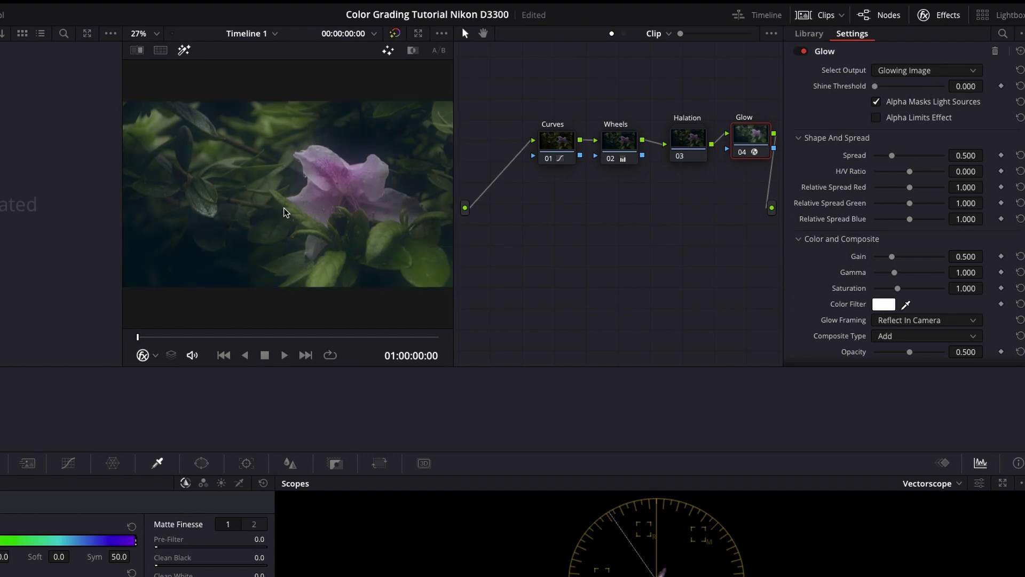
Set the Glow effect's composite type to Softlight and its color filter to a pale cyan
scroll(924, 242, "down", 1)
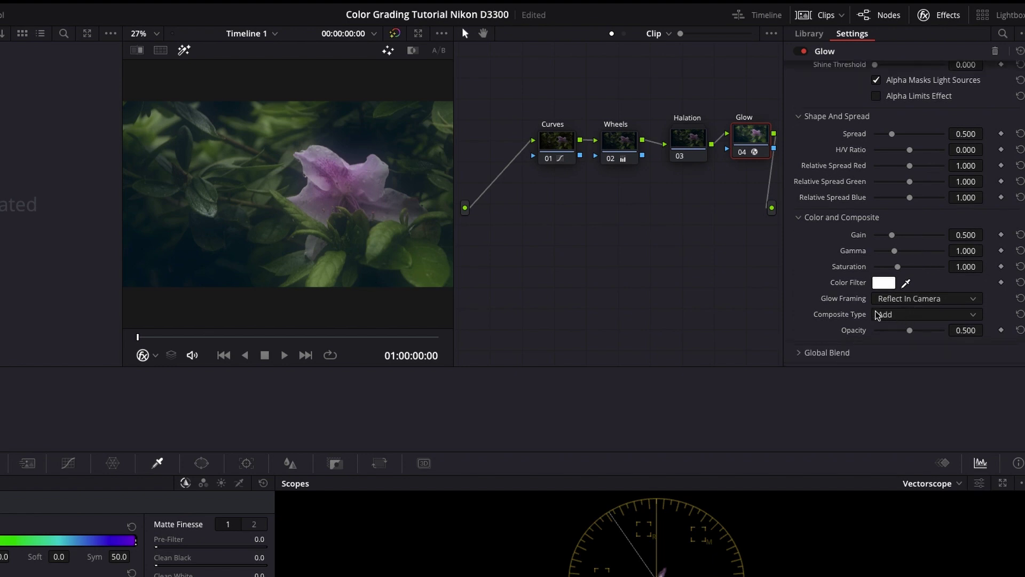
left_click(889, 316)
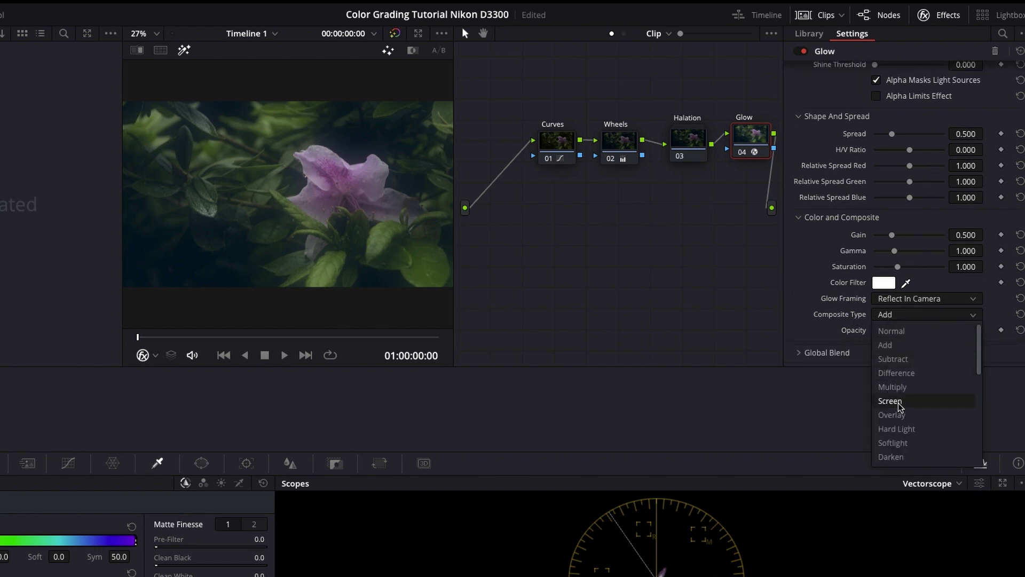
left_click(889, 448)
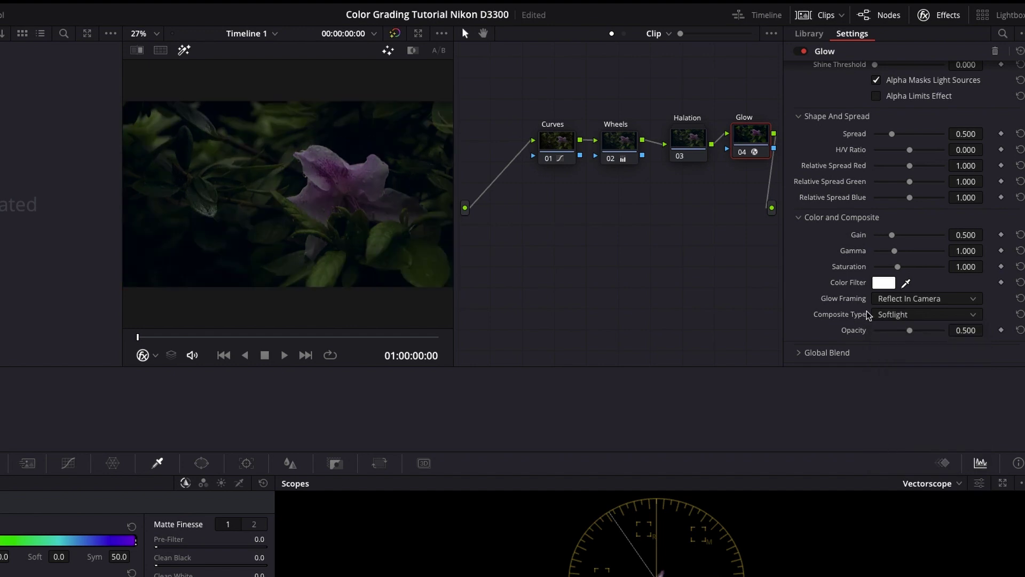
left_click(884, 284)
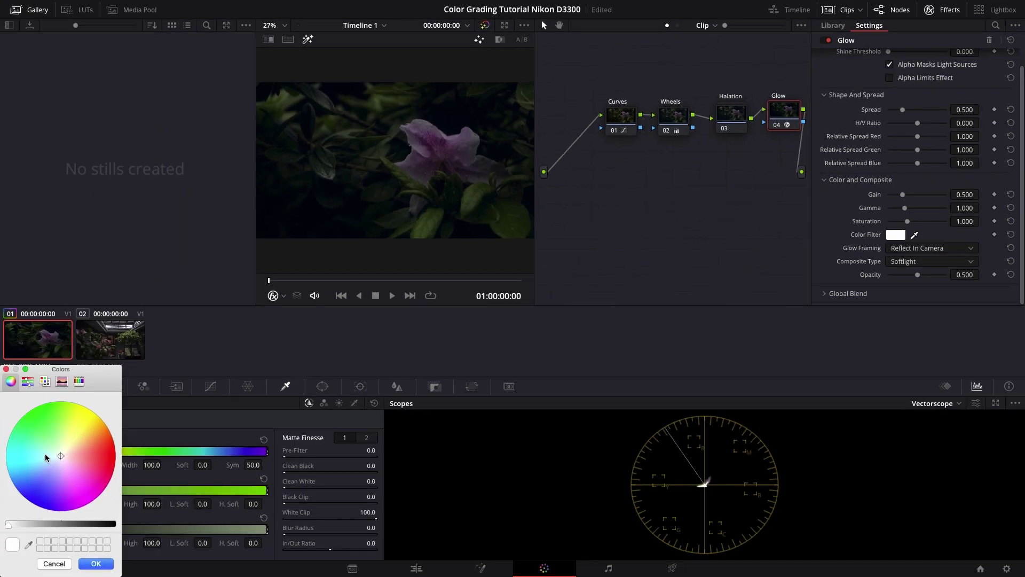
left_click(45, 454)
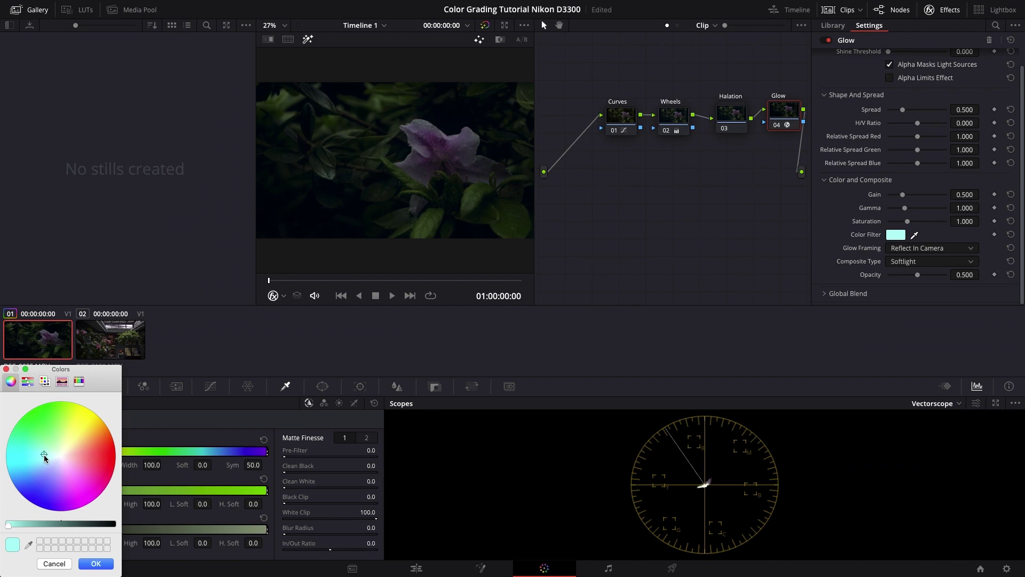
left_click(96, 564)
Try out the Glow's global blend, leave it at 1.000, and hide the effects settings
scroll(950, 297, "down", 1)
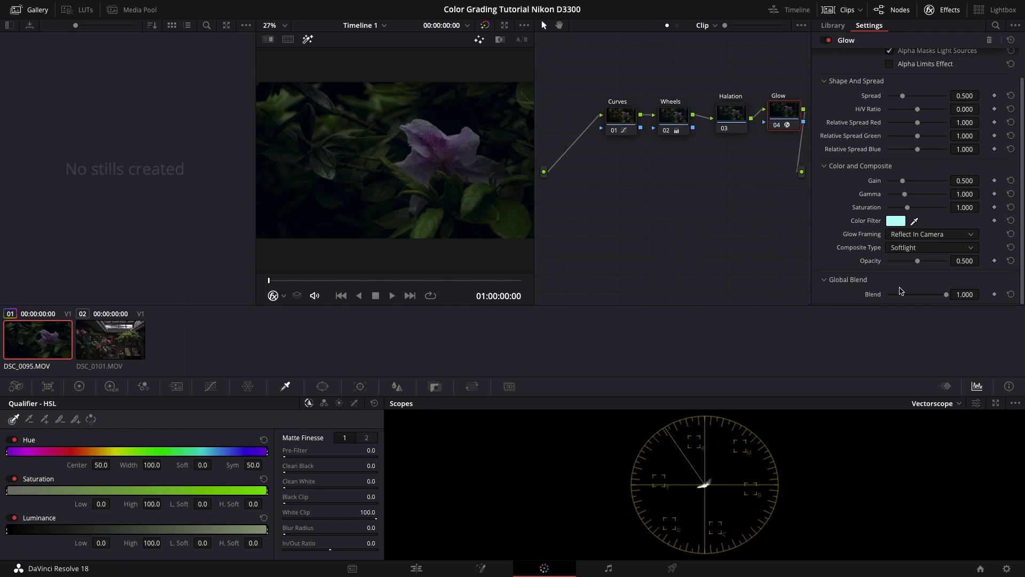
left_click_drag(923, 295, 948, 298)
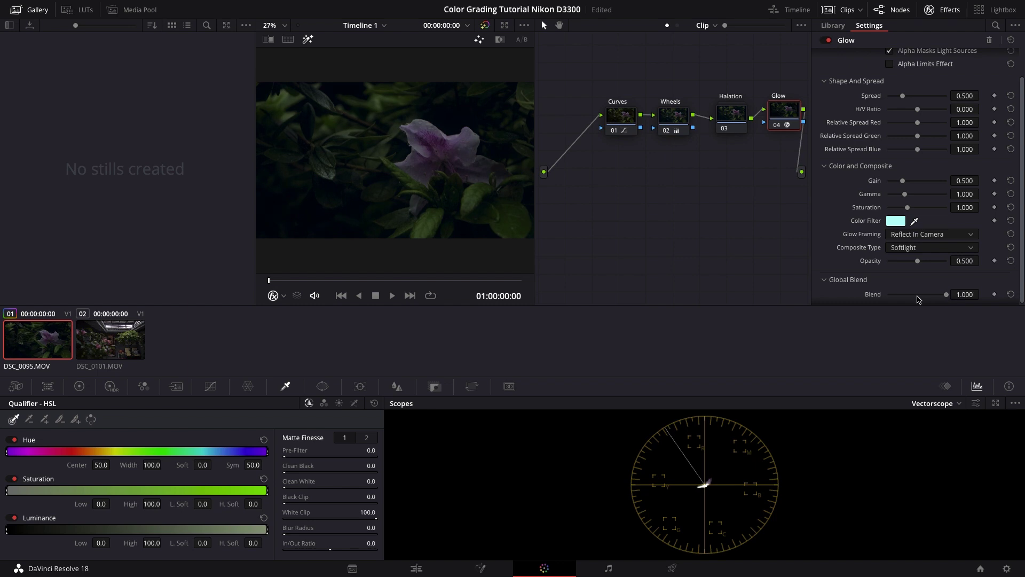
left_click_drag(923, 298, 925, 298)
left_click(932, 11)
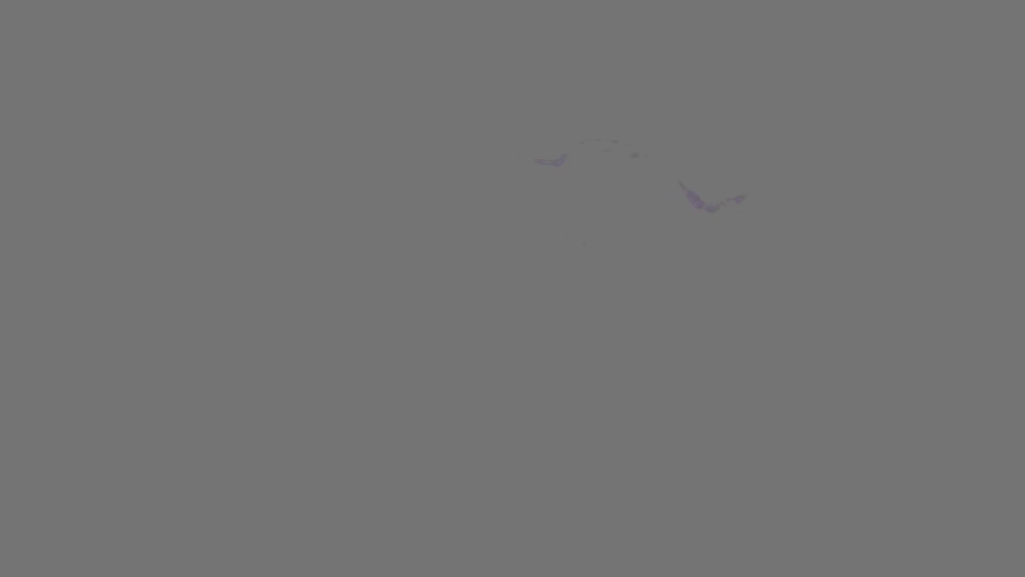
key("Escape")
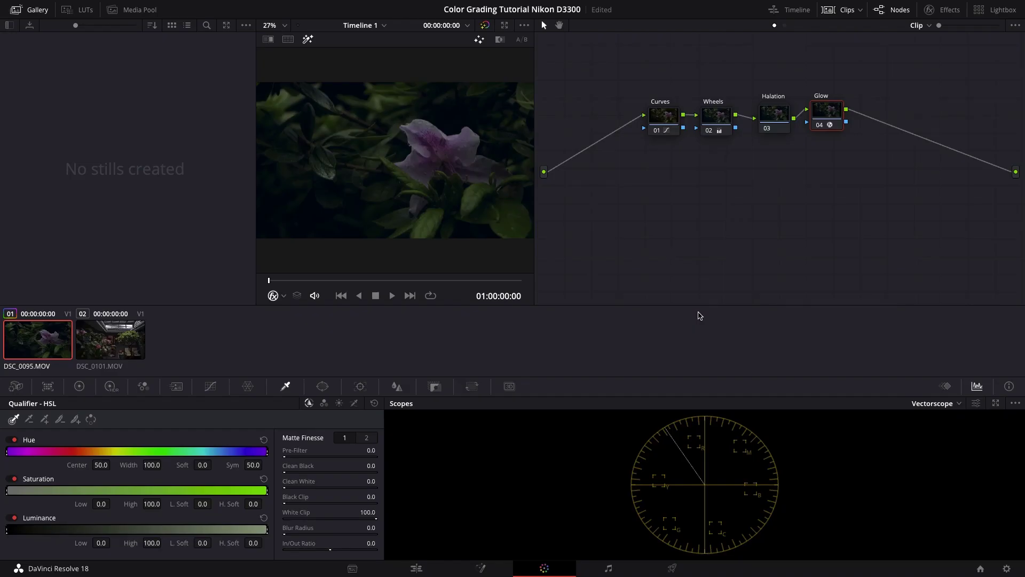
Disable all four nodes and examine the ungraded flower picture, including at full screen
left_click_drag(860, 178, 648, 106)
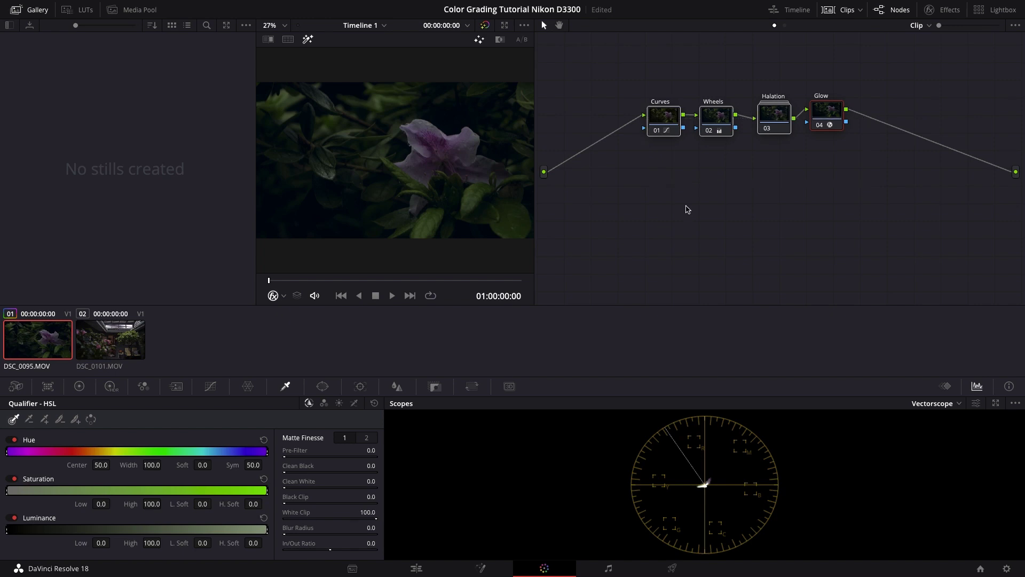
left_click(666, 113)
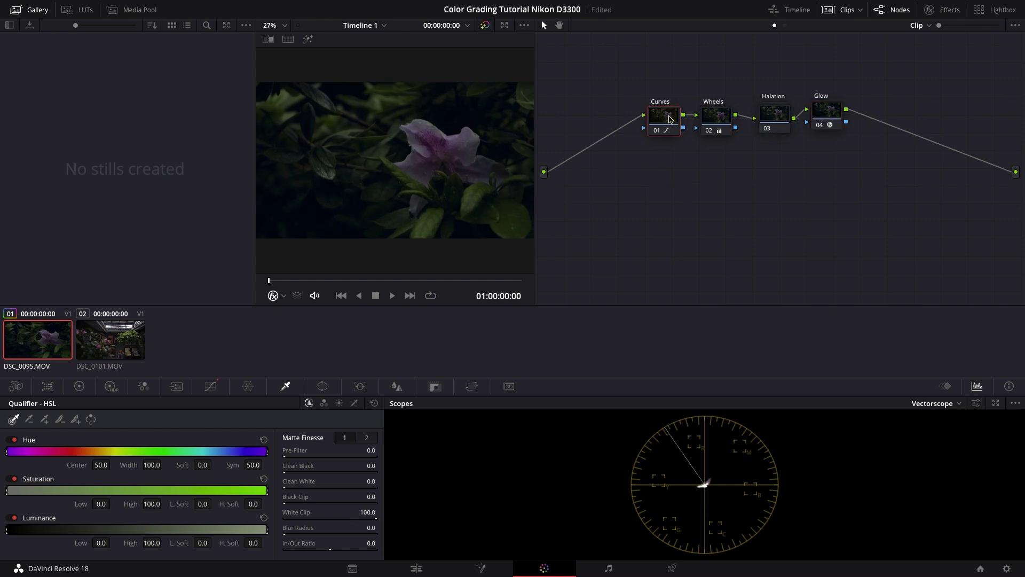
key("ctrl+d")
key("ctrl+d")
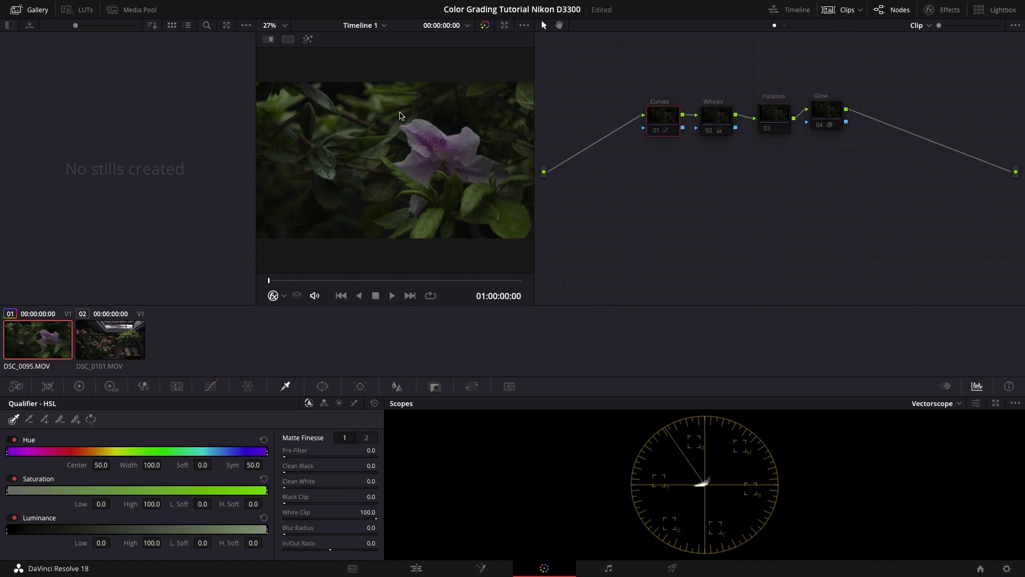
key("ctrl+f")
key("Escape")
Re-enable the Curves, Wheels, Halation and Glow nodes one by one to compare what each adds to the picture
key("ctrl+d")
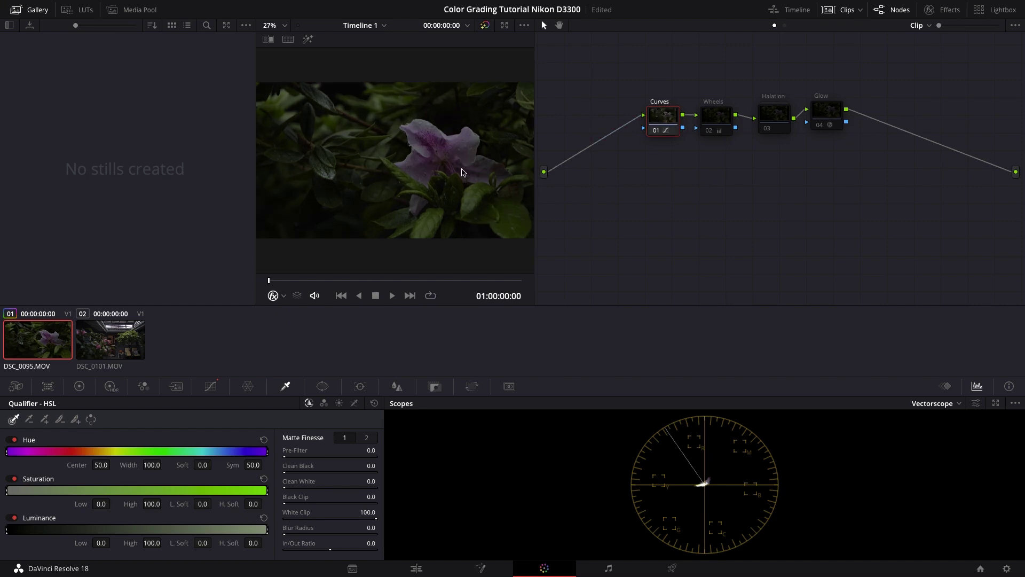
key("shift+apostrophe")
key("ctrl+d")
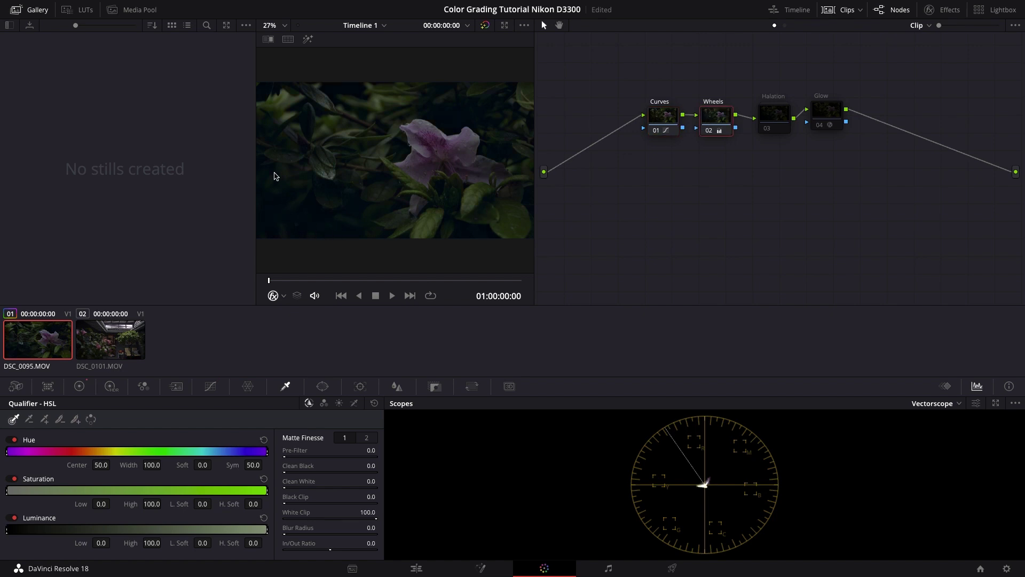
left_click(771, 120)
key("ctrl+d")
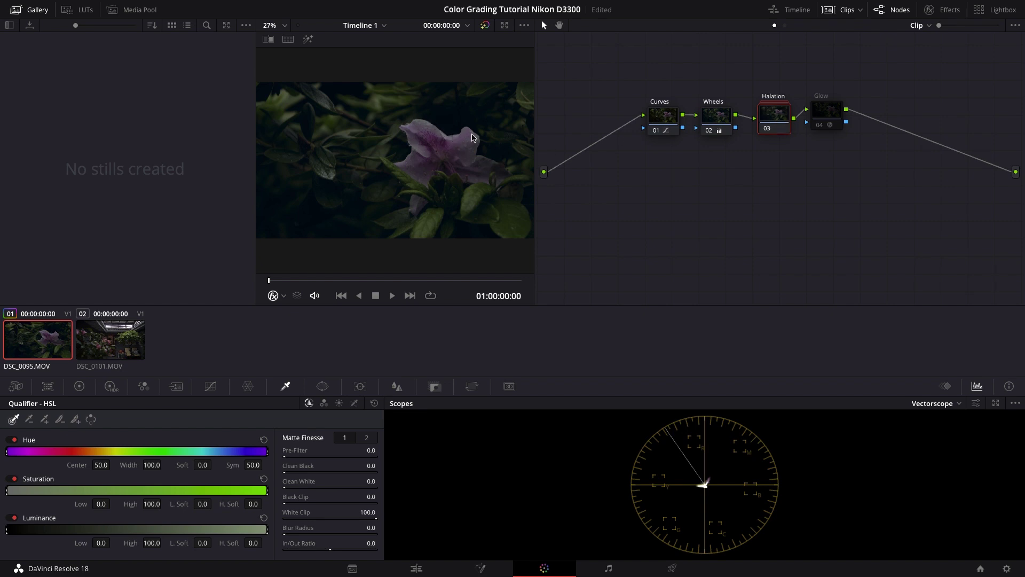
left_click(828, 114)
key("ctrl+d")
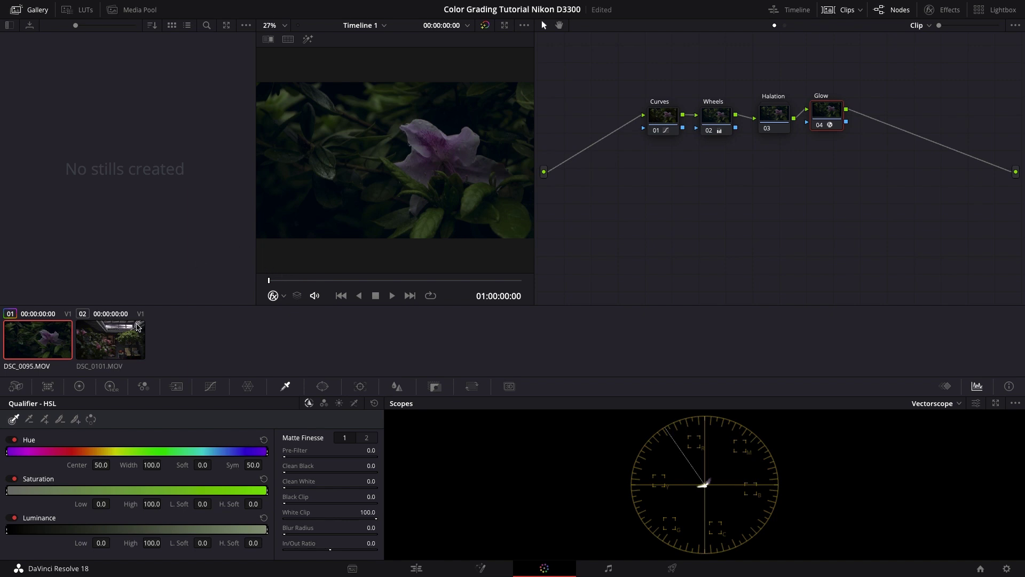
Switch to the DSC_0101.MOV clip and build a chain of four nodes with a compound node as the third
left_click(114, 338)
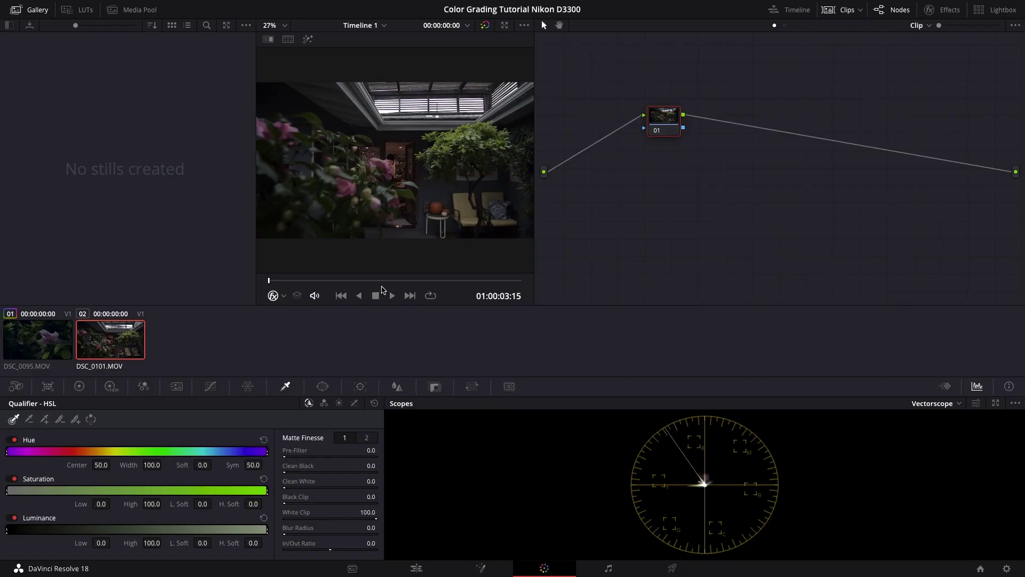
right_click(764, 110)
left_click(790, 268)
right_click(665, 124)
left_click(590, 169)
Bend the first node's custom curve below the diagonal to darken the midtones and lift the black point slightly
left_click(211, 386)
left_click_drag(153, 471, 112, 504)
left_click(27, 541)
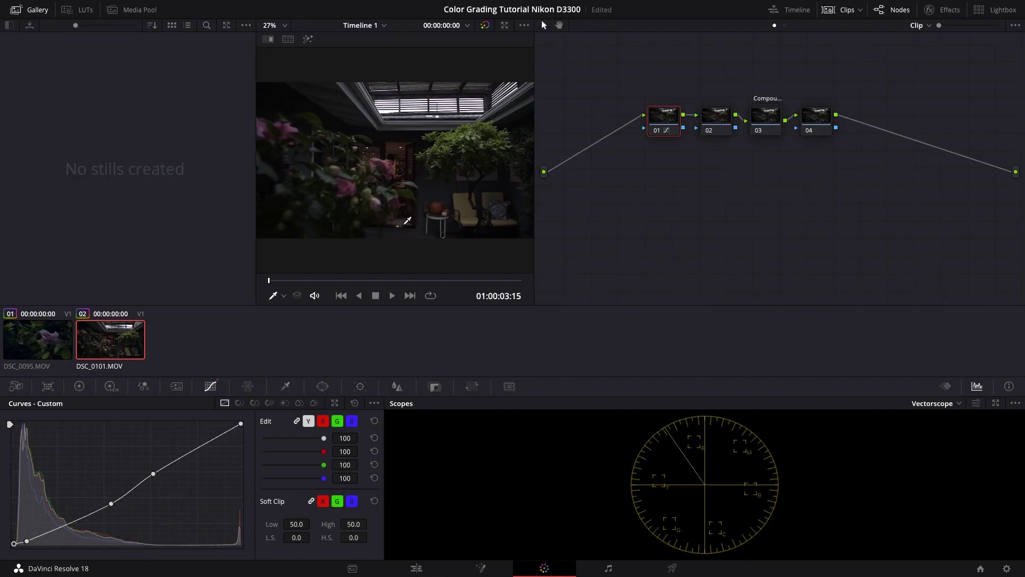
On the second node, shift the lift wheel to red -0.02 and blue 0.03, and nudge the gamma wheel slightly
key("shift+apostrophe")
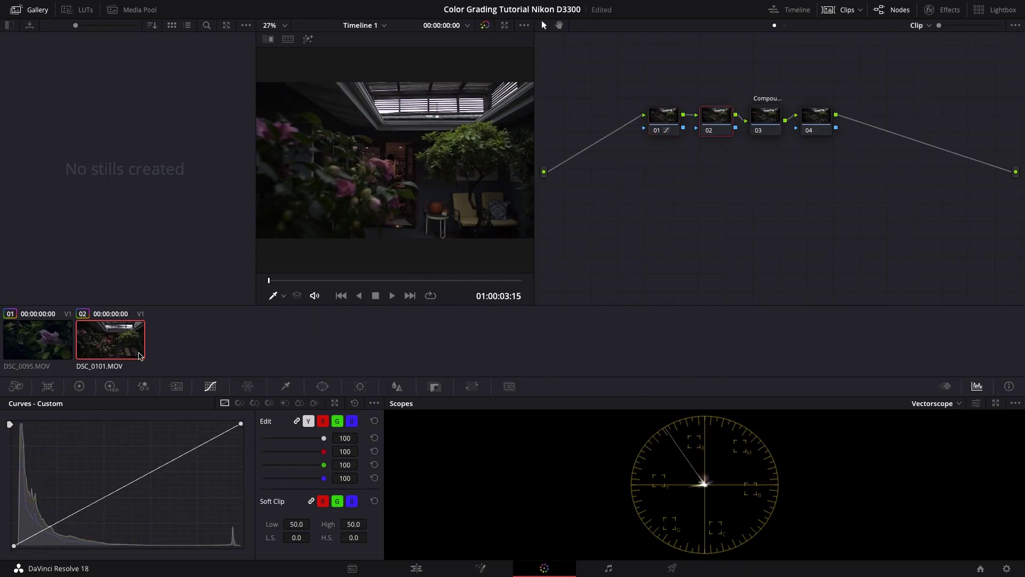
left_click(79, 386)
left_click_drag(49, 474, 52, 477)
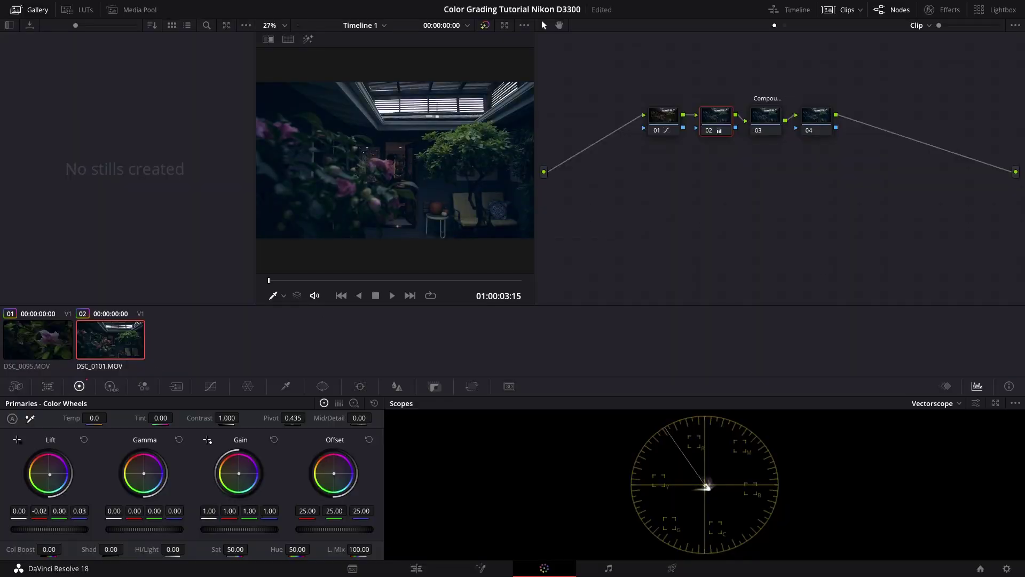
left_click_drag(143, 474, 143, 476)
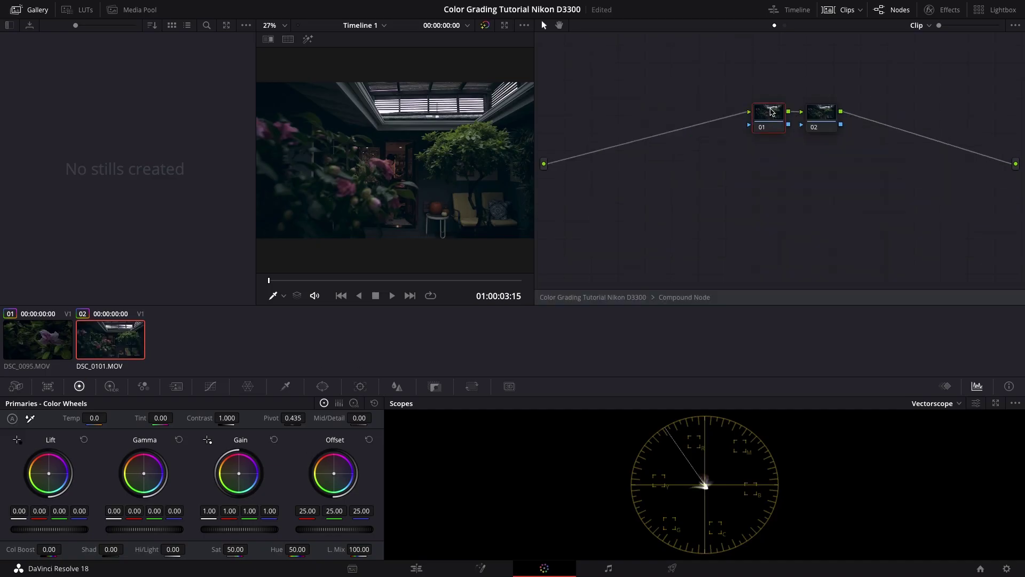
Inside the compound node, give the second node's Edge Detect an edge width of 0.238, brightness of 0.505 and blur of 0.294
left_click(761, 118)
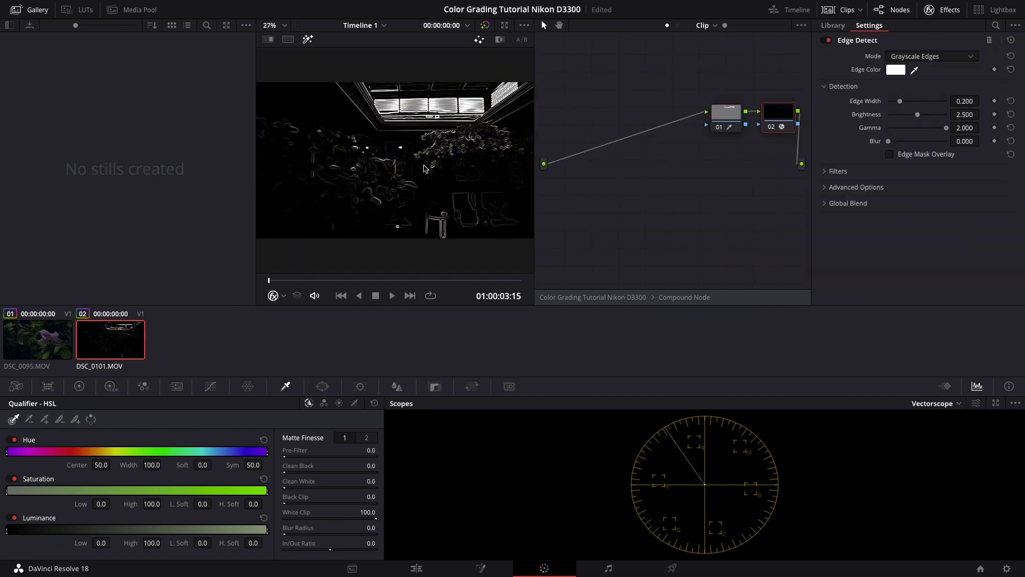
left_click_drag(908, 115, 895, 118)
left_click(905, 141)
left_click(902, 101)
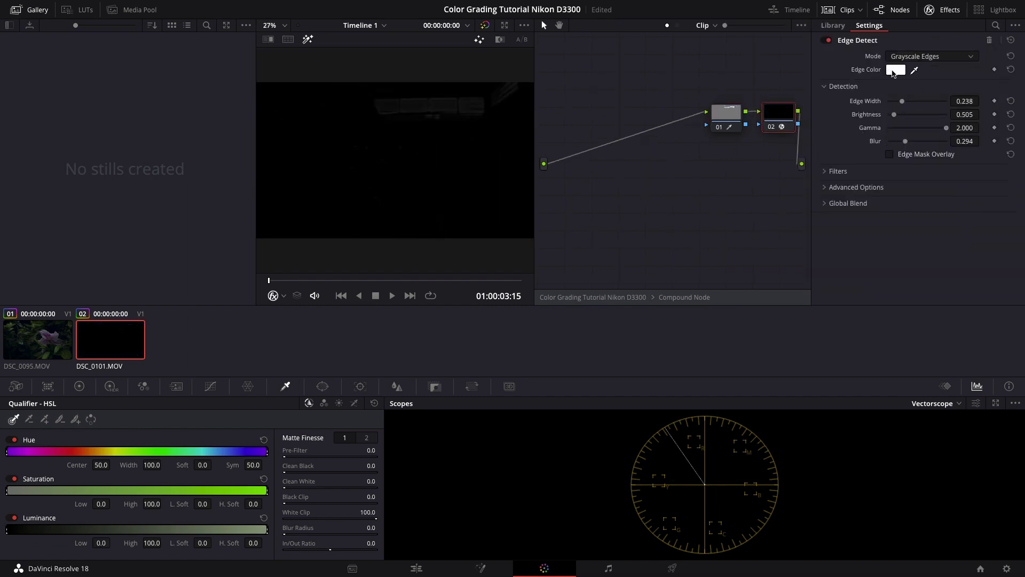
Set the Edge Detect edge color to dark red and raise the brightness to 0.873
left_click(892, 70)
left_click(113, 455)
left_click(95, 564)
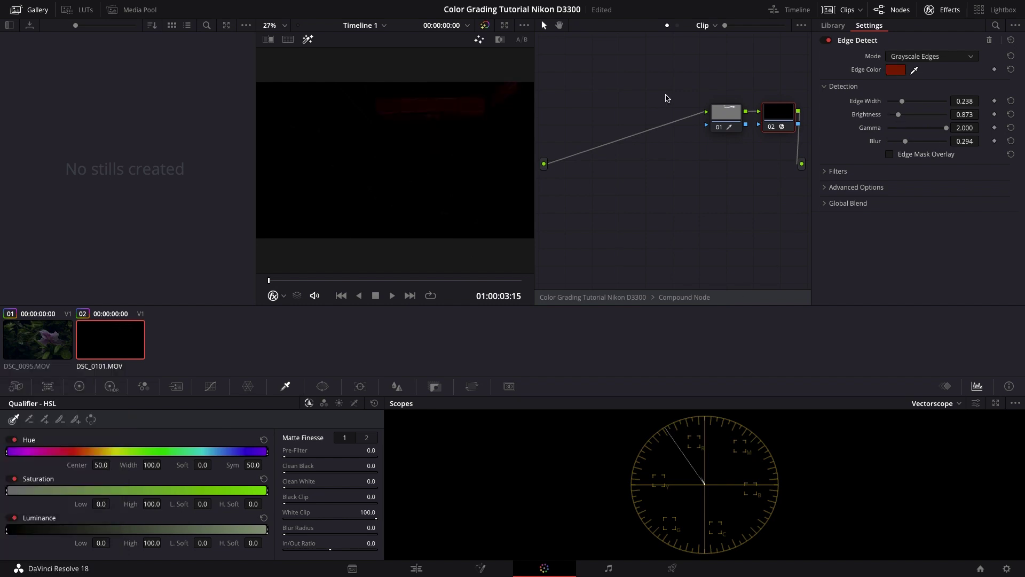
Compare the picture with and without the halation at full screen, and return to the main node graph
key("ctrl+d")
key("ctrl+f")
key("ctrl+f")
key("ctrl+f")
key("ctrl+f")
key("ctrl+f")
key("ctrl+f")
key("ctrl+f")
key("ctrl+f")
key("ctrl+f")
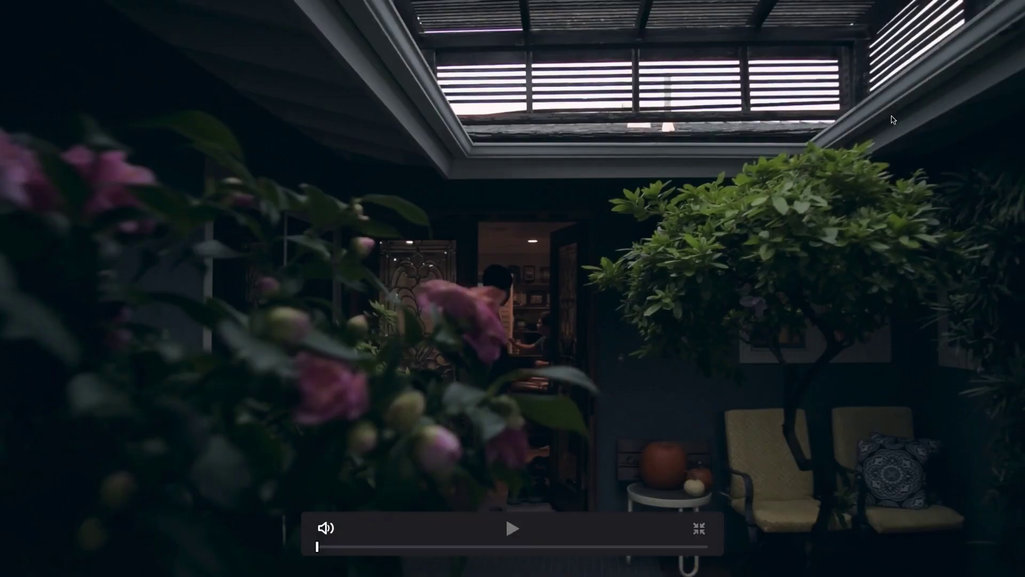
key("ctrl+f")
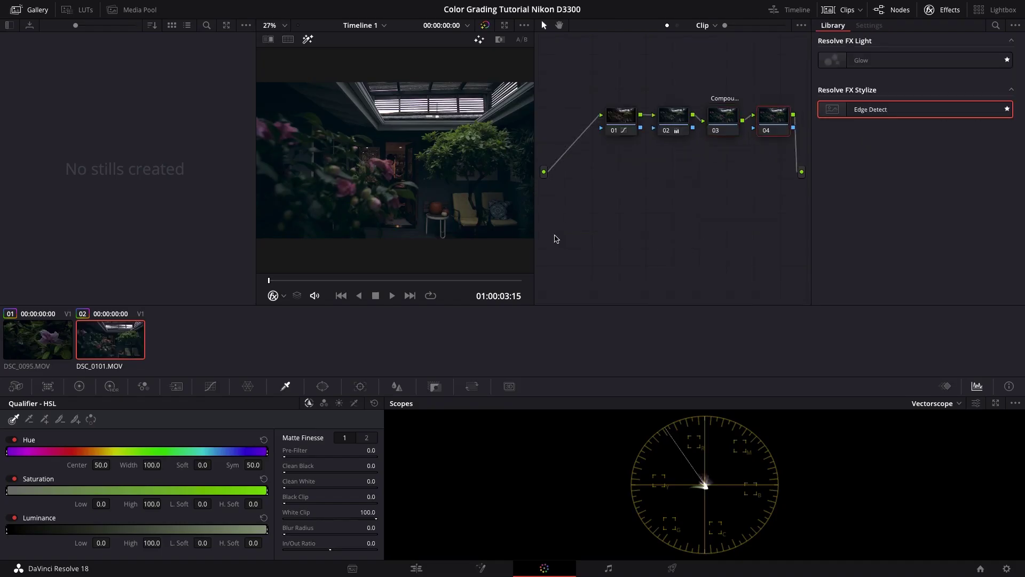
Apply the Glow effect to the fourth node with a Softlight composite type and a pale cyan color filter
left_click_drag(862, 60, 773, 118)
left_click(932, 261)
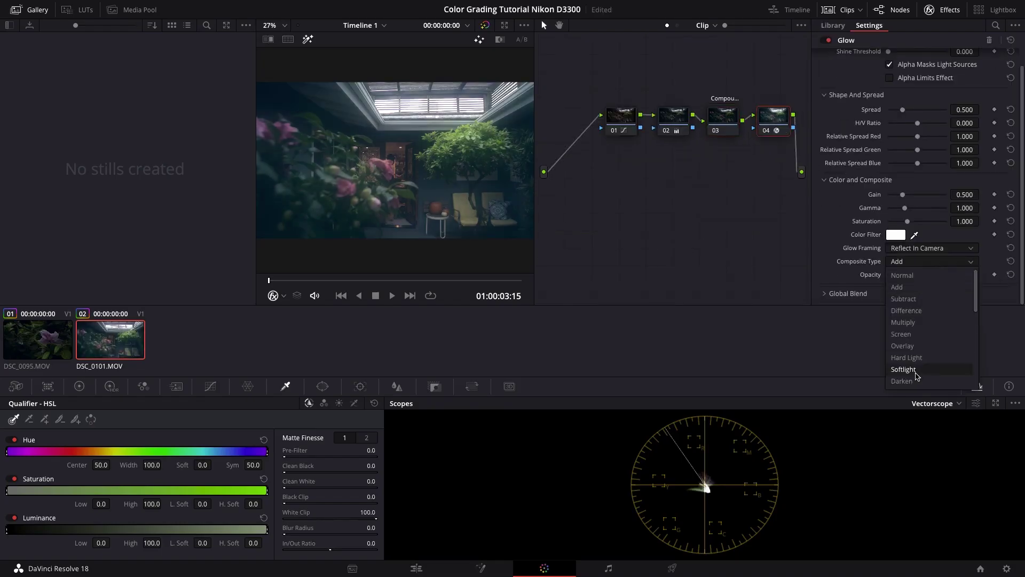
left_click(908, 340)
left_click(896, 234)
left_click(41, 458)
left_click(96, 564)
left_click(943, 9)
View the DSC_0101.MOV grade at full screen, disable all its nodes and re-enable them one by one to compare
key("ctrl+f")
key("ctrl+f")
key("shift+d")
left_click(663, 122)
key("shift+d")
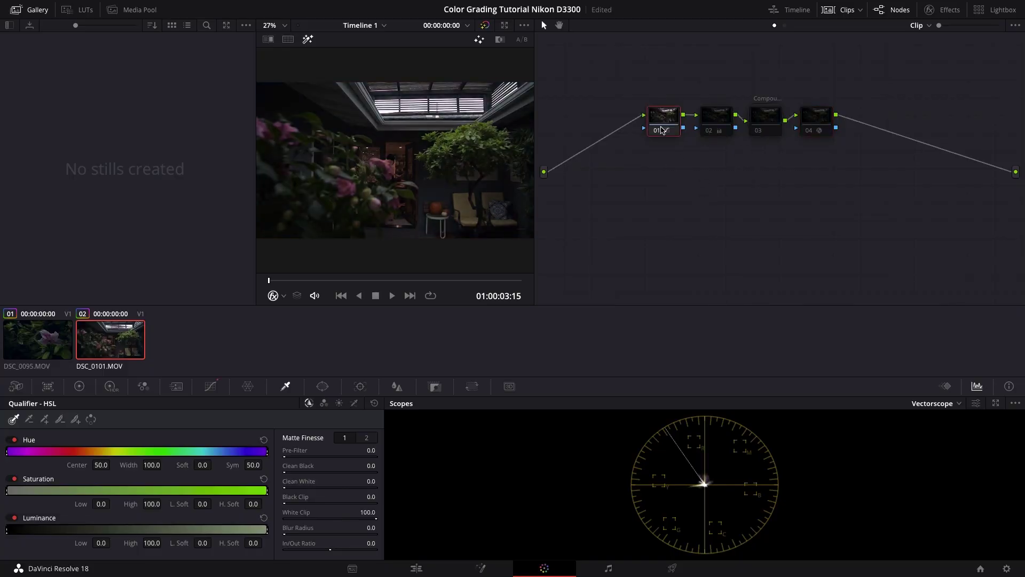
left_click(731, 117)
left_click(764, 123)
left_click(821, 123)
key("ctrl+d")
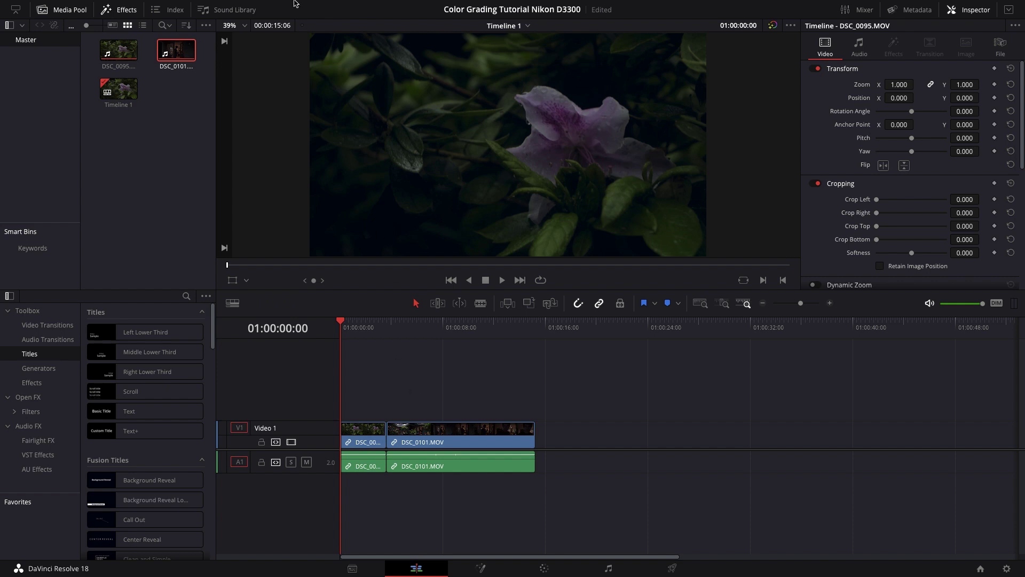
Set the timeline's output blanking to 2.35 on the Edit page and move the playhead to 01:00:04:16 in the second clip
mouse_move(295, 2)
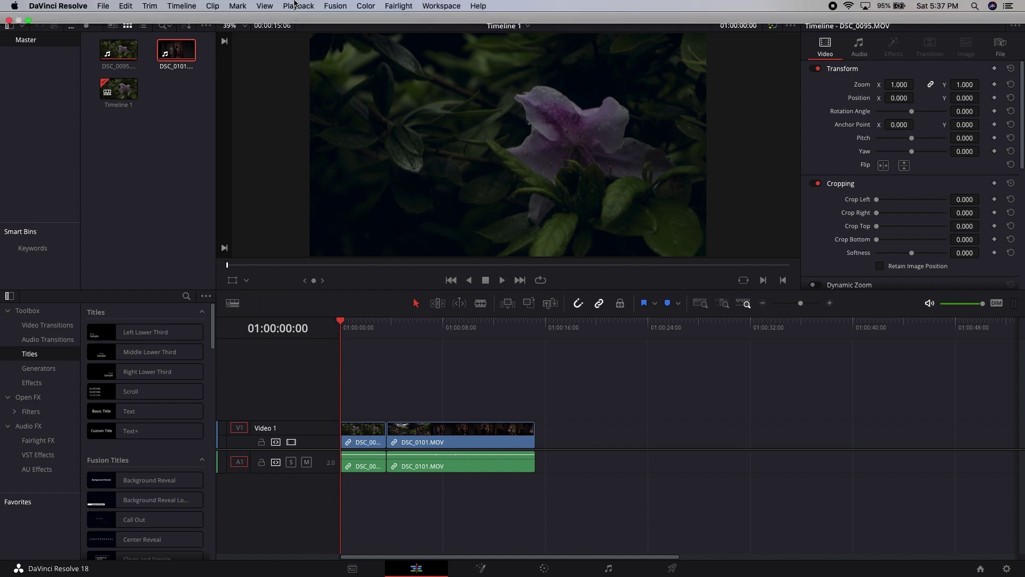
left_click(182, 5)
mouse_move(243, 452)
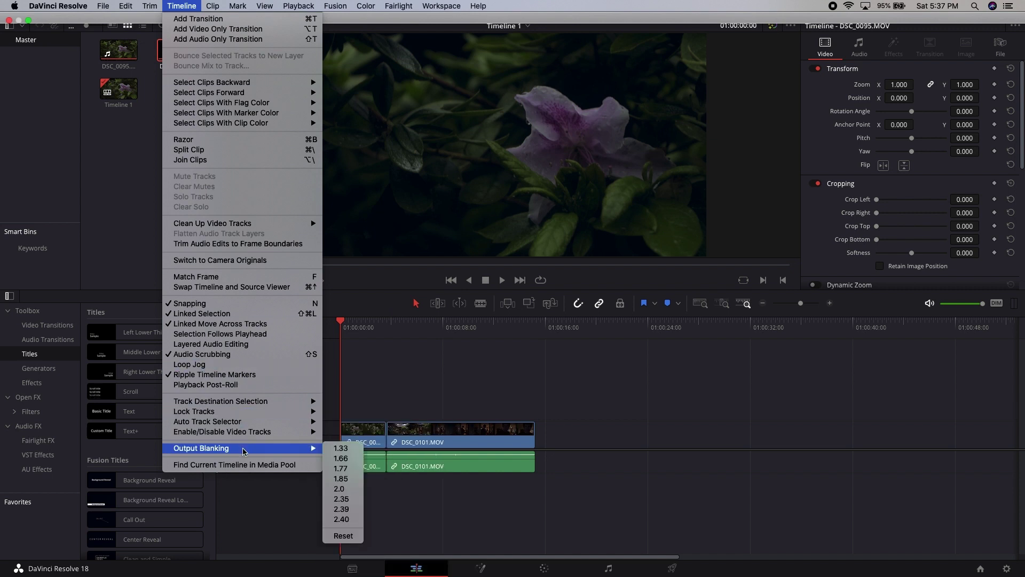
left_click(354, 500)
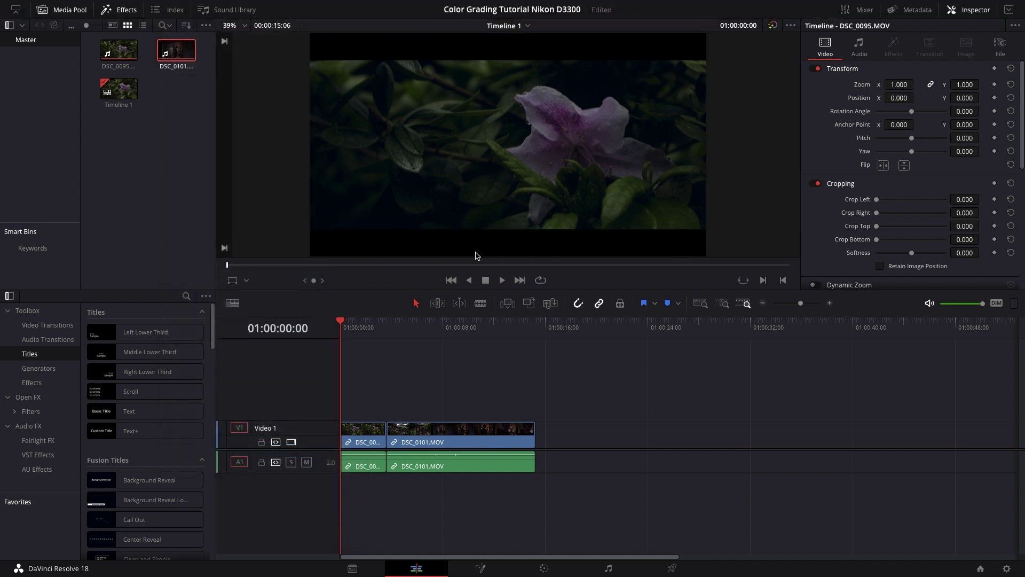
left_click(400, 323)
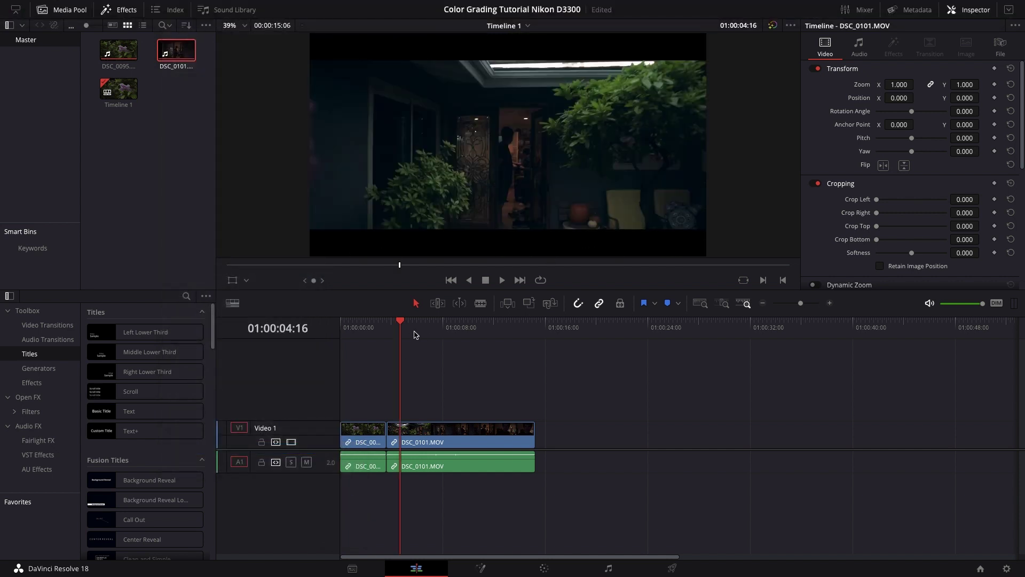
Place the RPStockVID grain overlay clip on a new Video 2 track above the footage, starting at 01:00:00:00
left_click(390, 331)
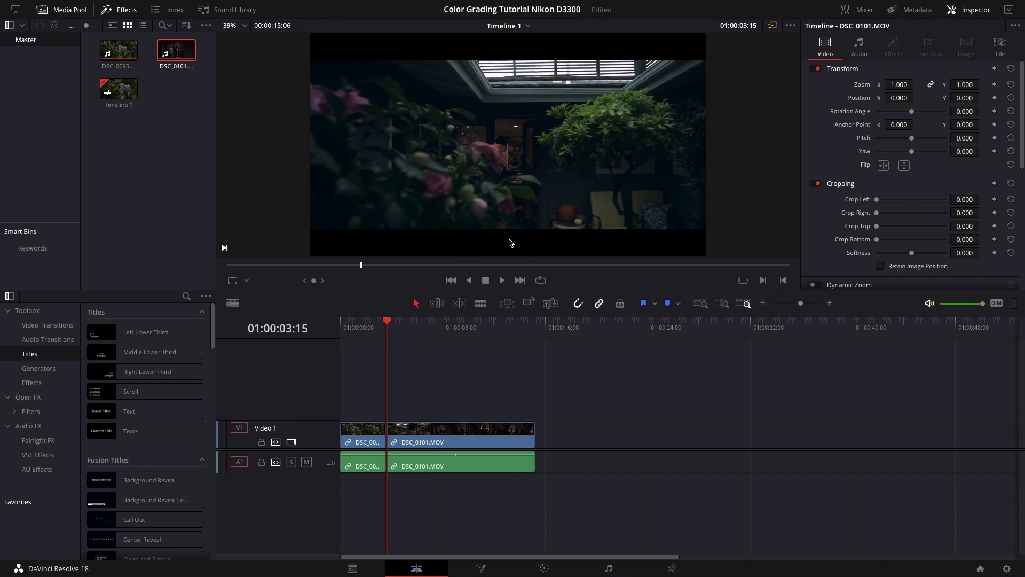
key("Home")
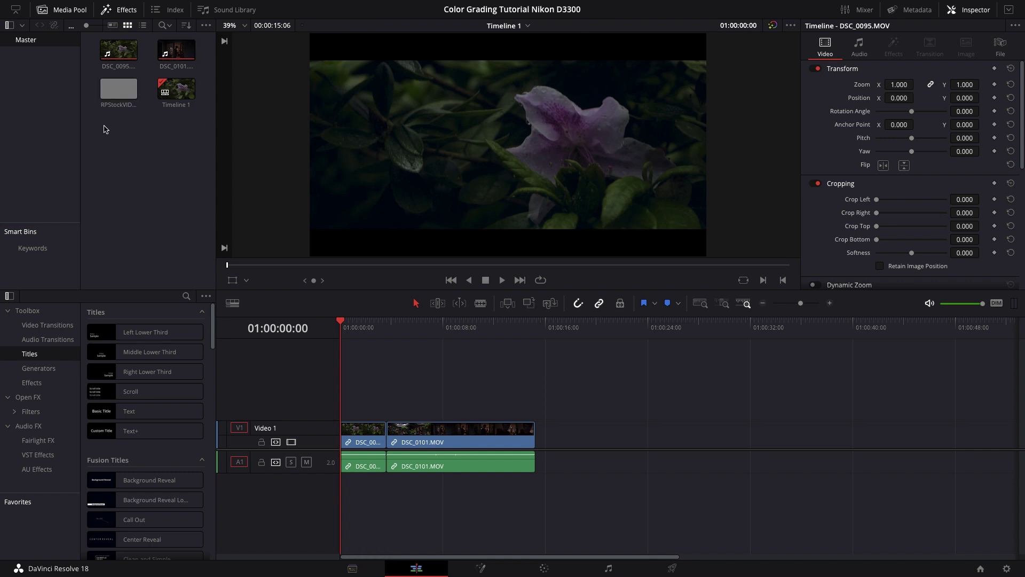
left_click_drag(115, 90, 344, 397)
left_click(382, 336)
left_click(421, 332)
left_click(452, 331)
left_click_drag(453, 330, 341, 331)
left_click(382, 374)
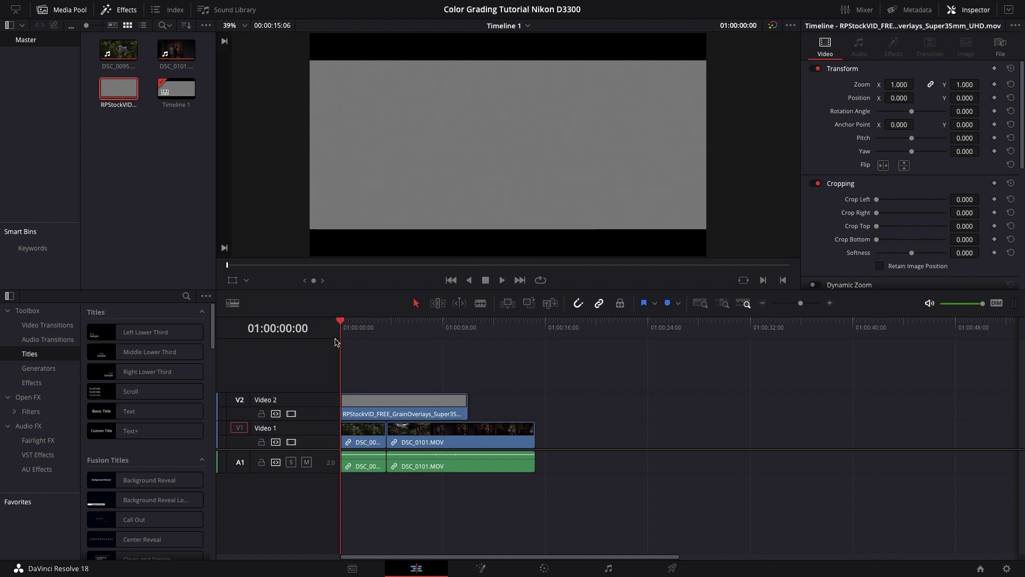
Set the composite mode of the grain overlay clip on Video 2 to Softlight
left_click(397, 407)
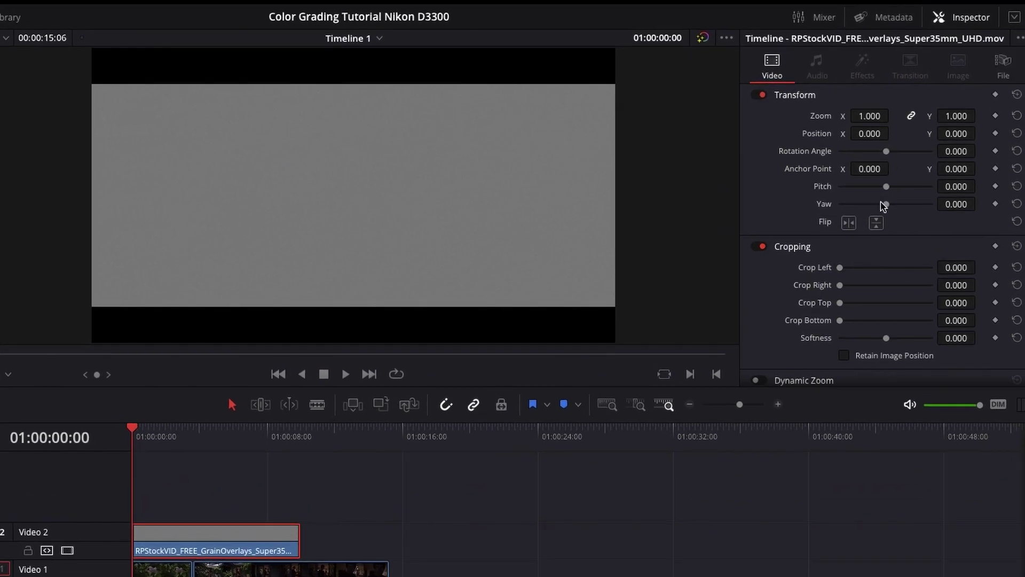
scroll(884, 206, "down", 5)
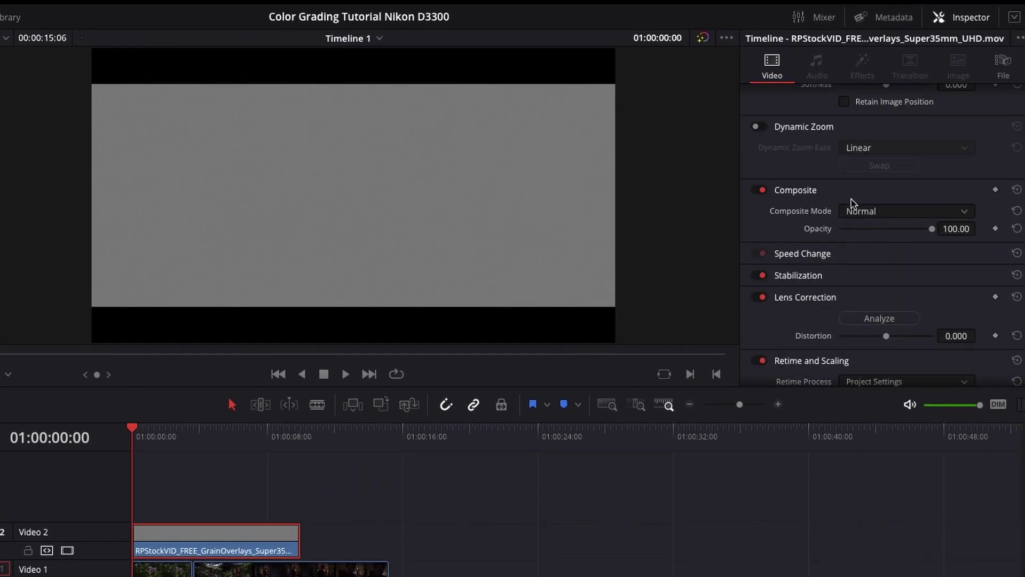
left_click(876, 212)
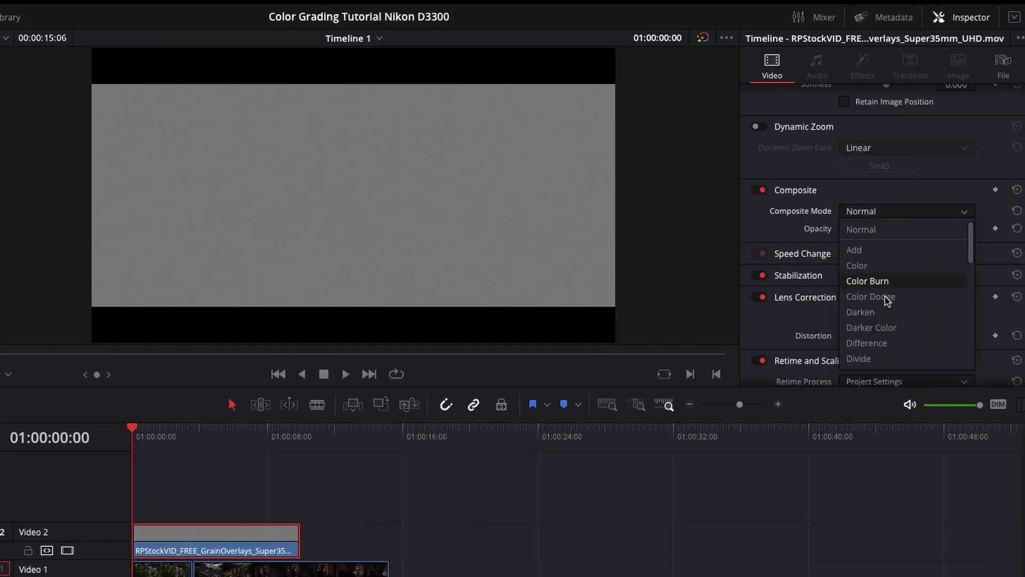
scroll(881, 288, "down", 3)
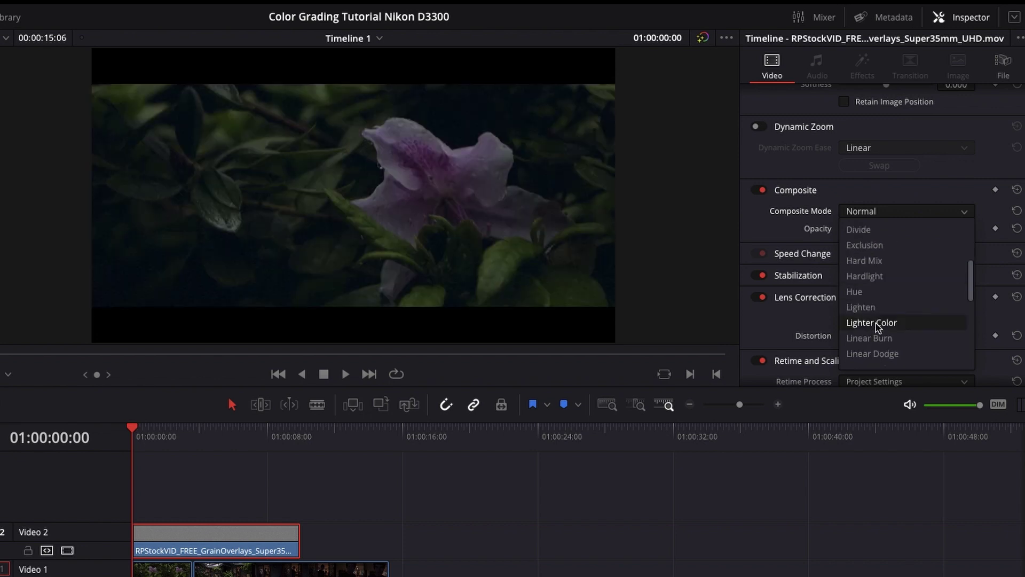
scroll(881, 291, "up", 2)
scroll(881, 288, "down", 3)
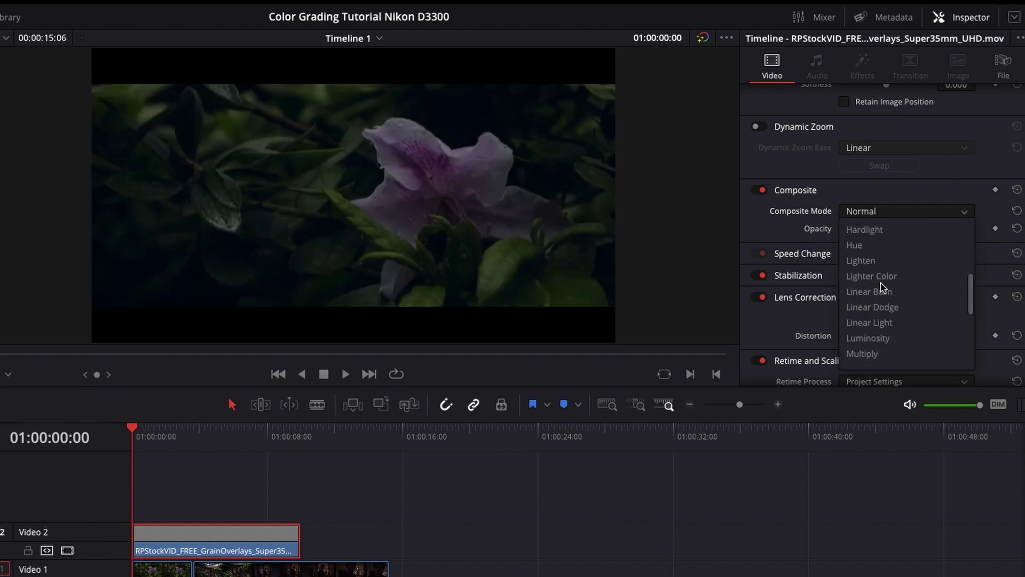
scroll(876, 315, "down", 1)
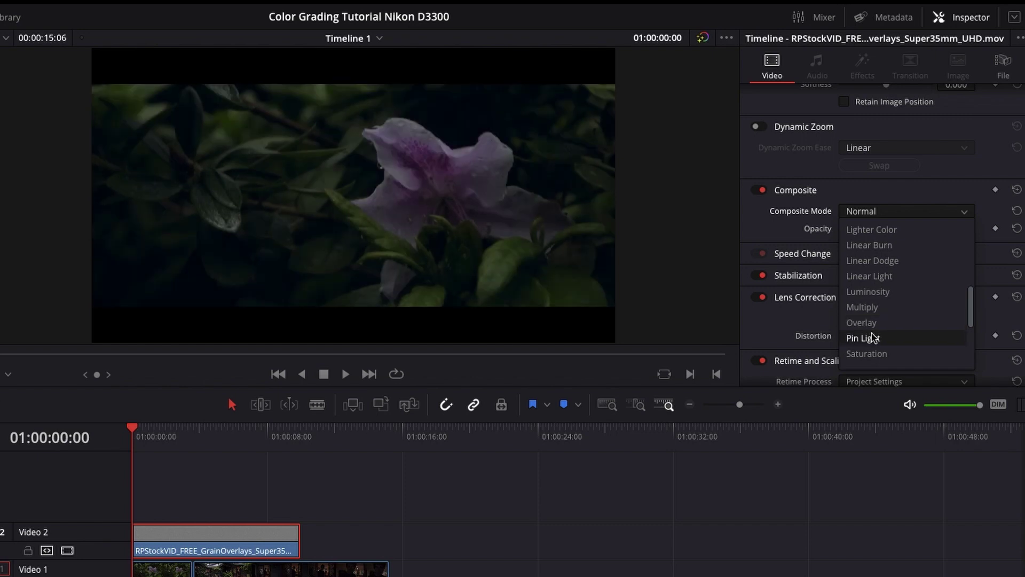
scroll(871, 342, "down", 3)
scroll(871, 344, "up", 3)
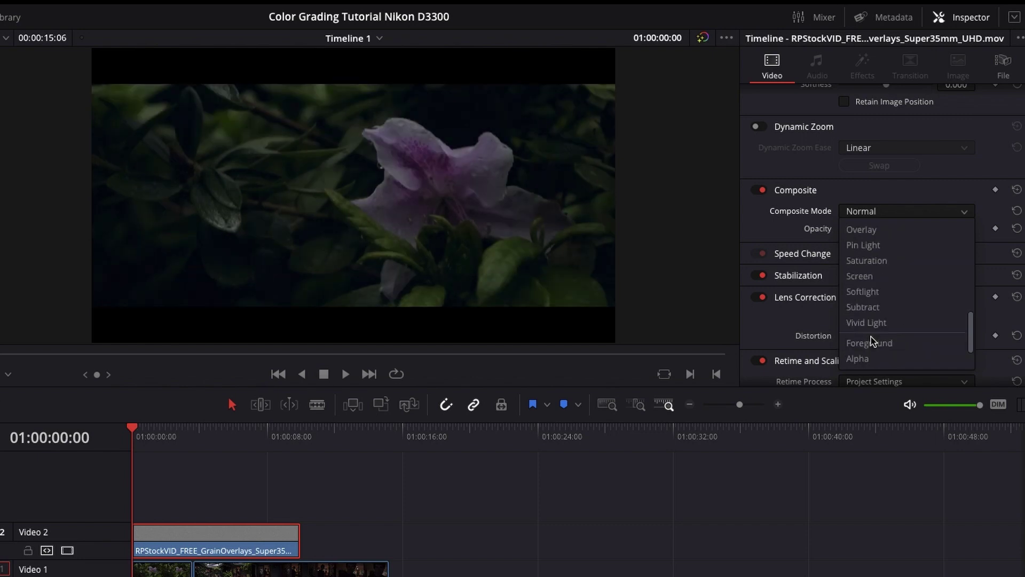
scroll(872, 339, "up", 3)
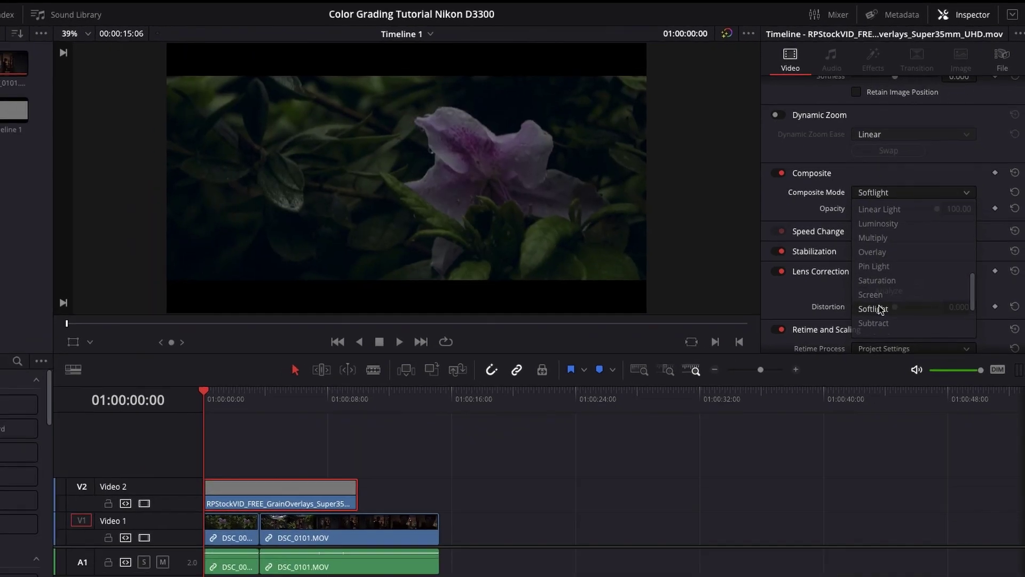
left_click(881, 309)
View the grain over the flower shot at full screen and try a lower opacity on the overlay clip
key("ctrl+f")
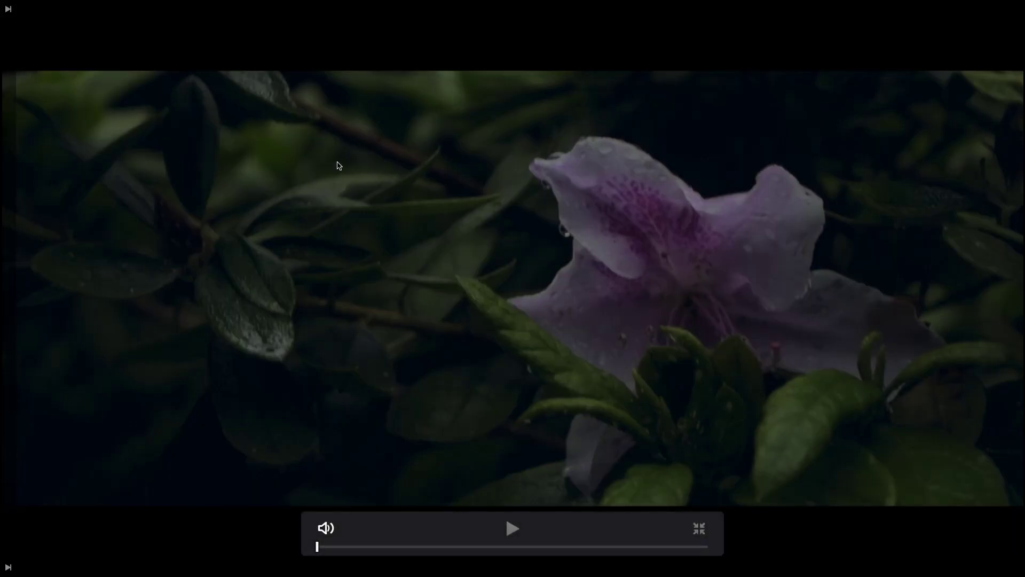
key("Escape")
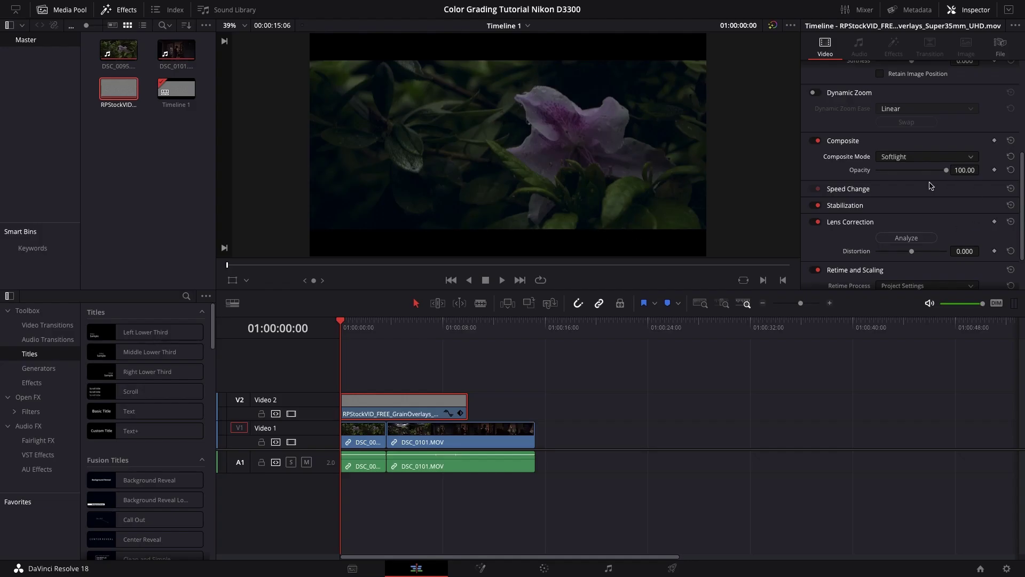
left_click(892, 170)
mouse_move(892, 170)
left_mouse_down()
mouse_move(965, 170)
mouse_move(900, 172)
left_mouse_up()
key("ctrl+f")
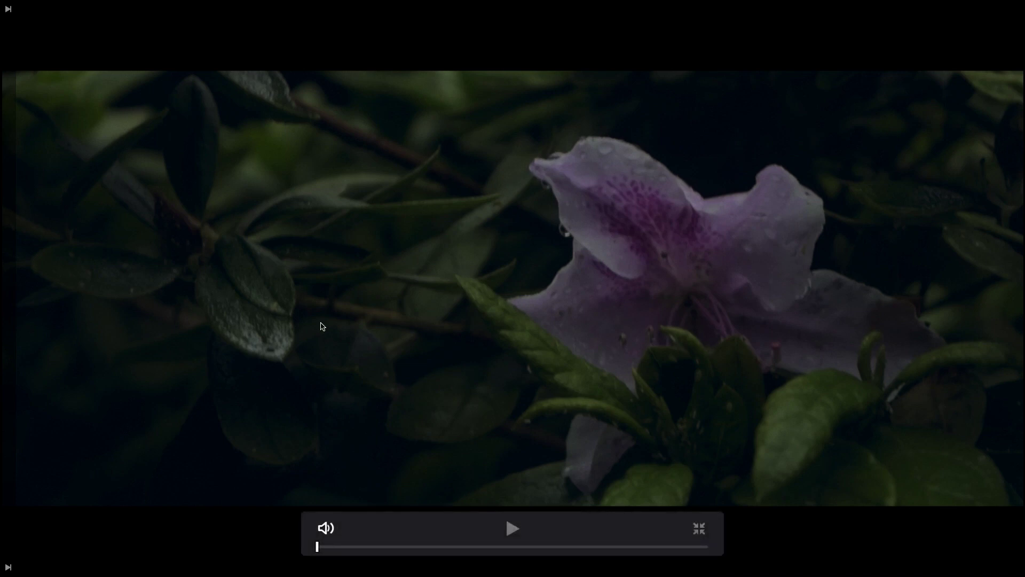
key("Escape")
Duplicate the grain overlay directly after itself on Video 2 so that it covers the footage to the end of DSC_0101.MOV
left_click(443, 352)
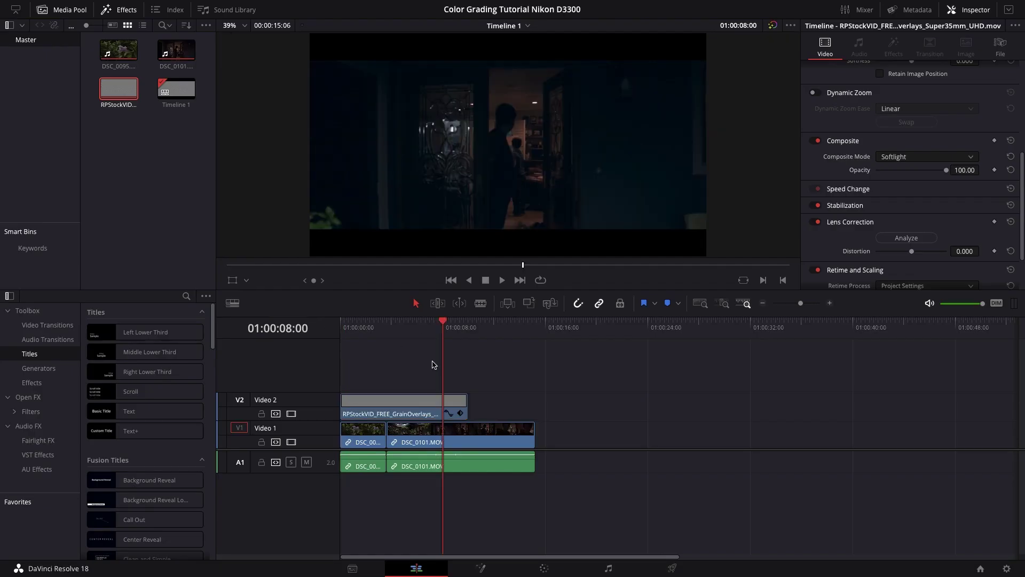
left_click(420, 406)
left_click_drag(413, 406, 531, 414)
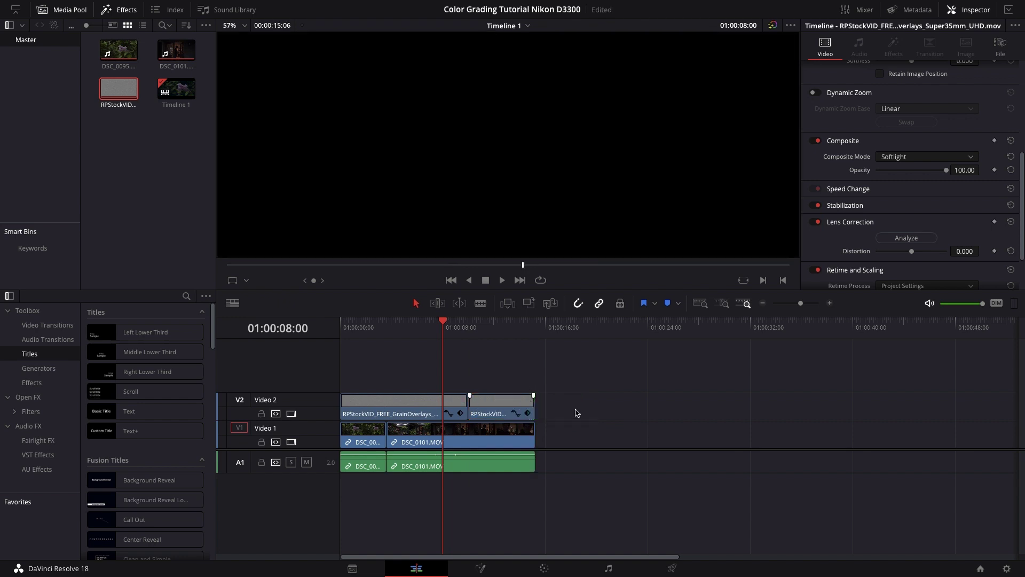
Review several frames across both grain-covered clips, and play the timeline from its start at full screen
left_click(491, 324)
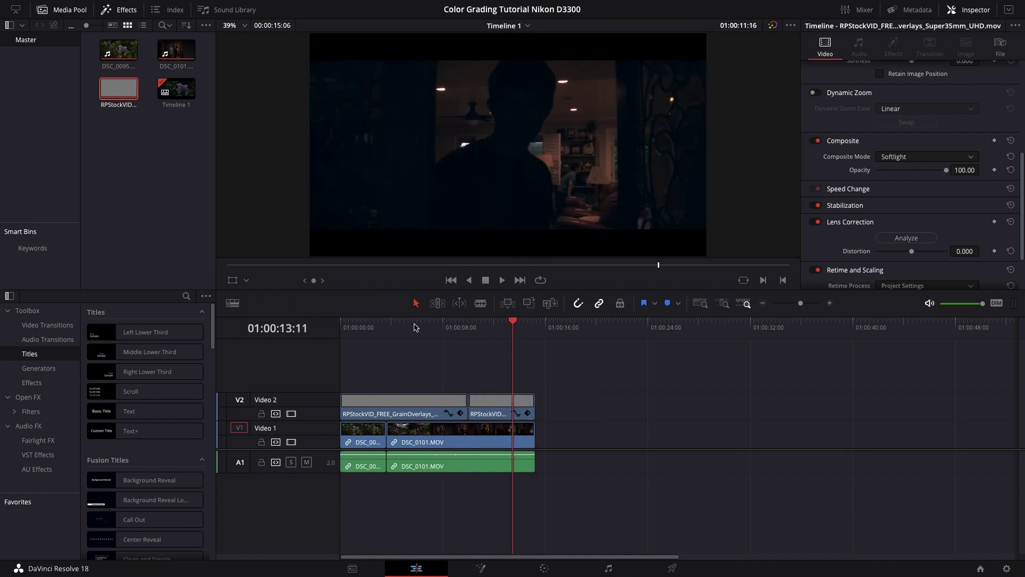
left_click(389, 325)
left_click(366, 325)
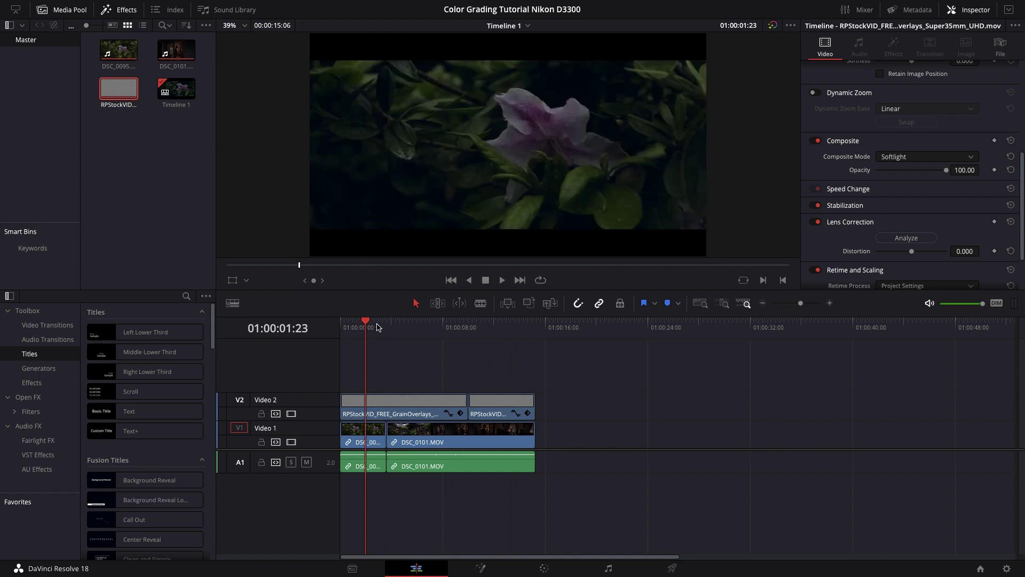
key("Home")
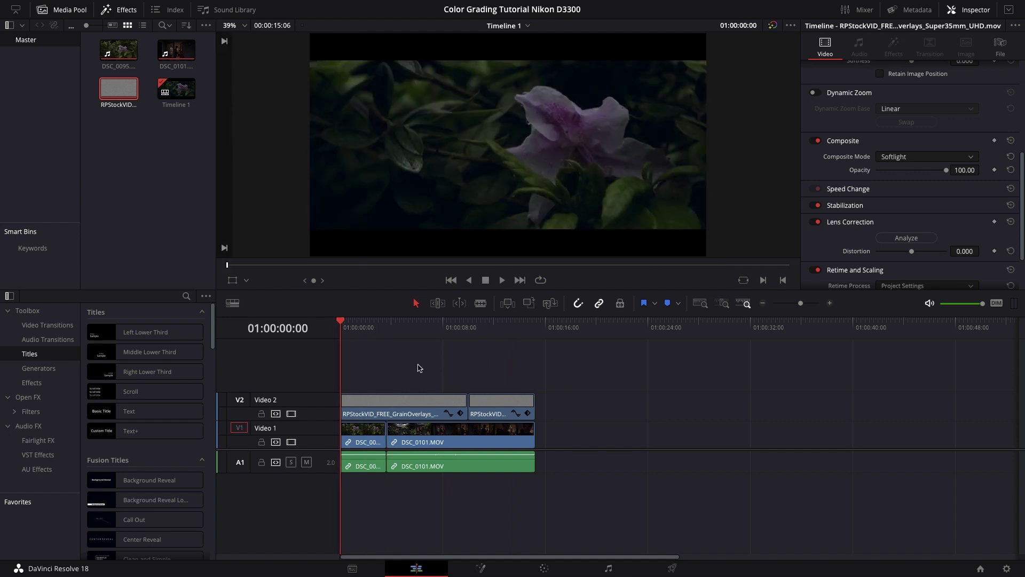
key("ctrl+f")
key("space")
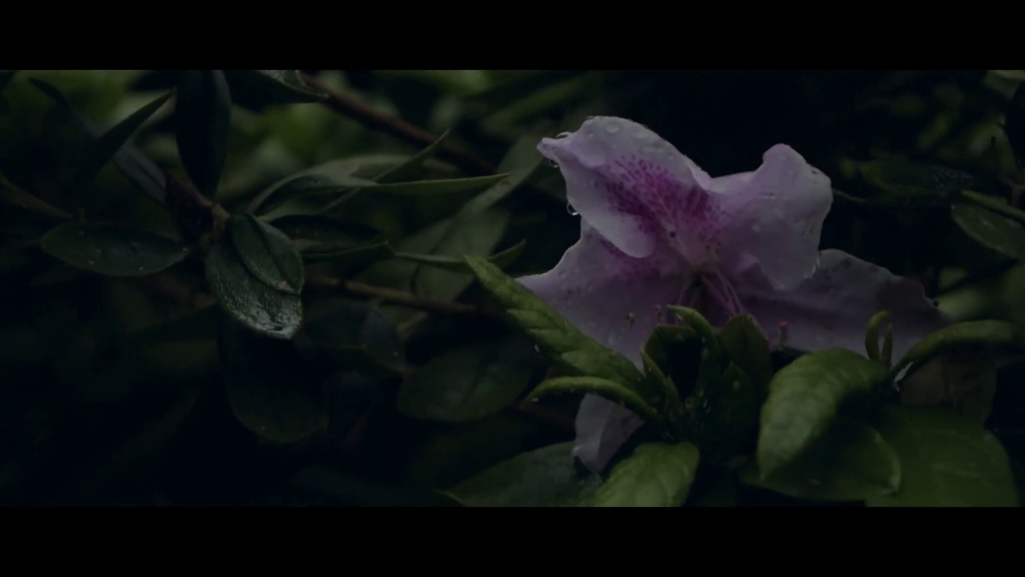